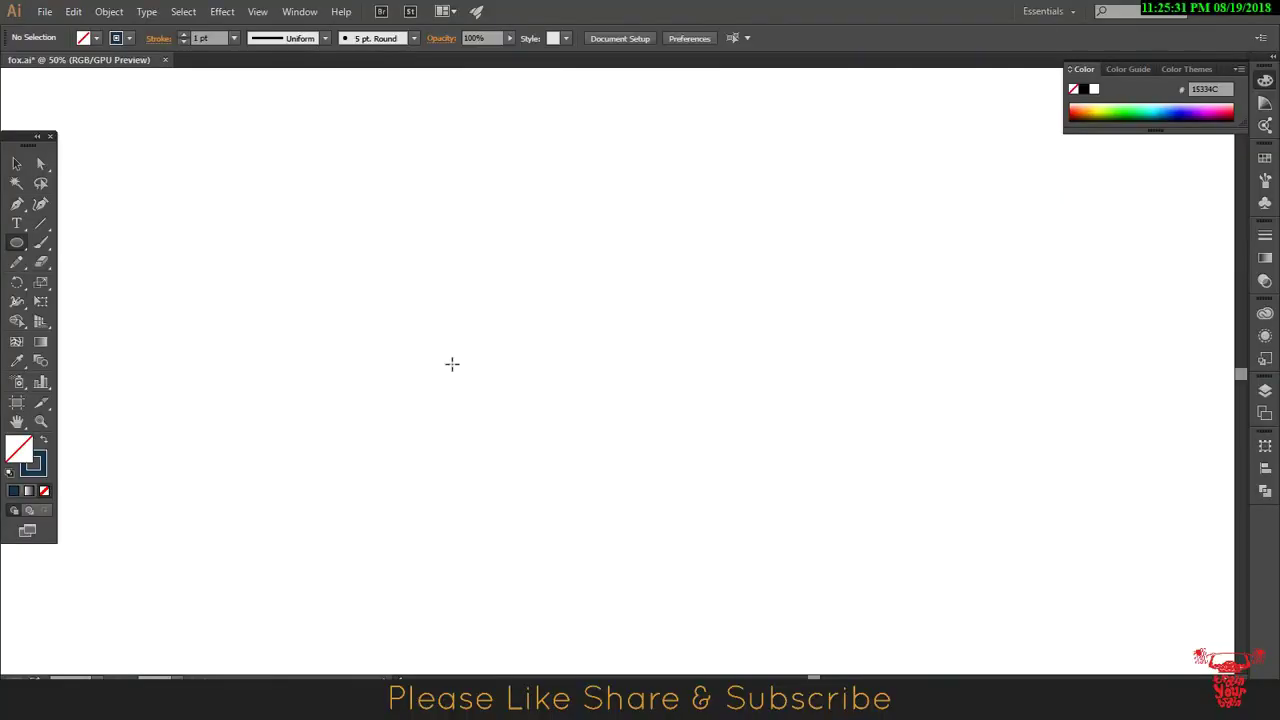
Drag out a large circle on the blank artboard as the fox head base
{"action": "left_click_drag", "start_coordinate": [436, 220], "coordinate": [752, 534]}
Give the circle a 4 pt stroke and shift it up and left
{"action": "left_click", "coordinate": [184, 35]}
{"action": "key", "text": "v"}
{"action": "left_click_drag", "start_coordinate": [750, 418], "coordinate": [740, 400]}
{"action": "left_click", "coordinate": [82, 257]}
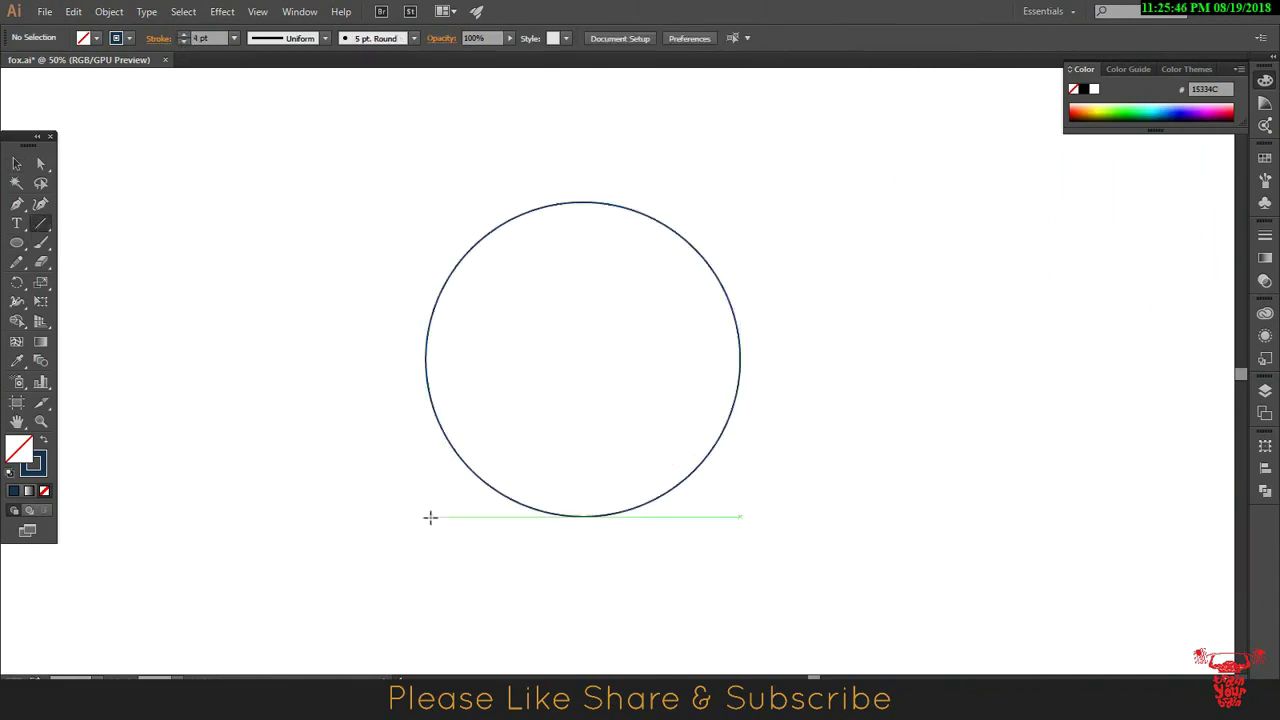
Draw a horizontal line under the circle and a vertical line through its centre
{"action": "left_click_drag", "start_coordinate": [430, 517], "coordinate": [772, 517]}
{"action": "left_click_drag", "start_coordinate": [584, 119], "coordinate": [584, 601]}
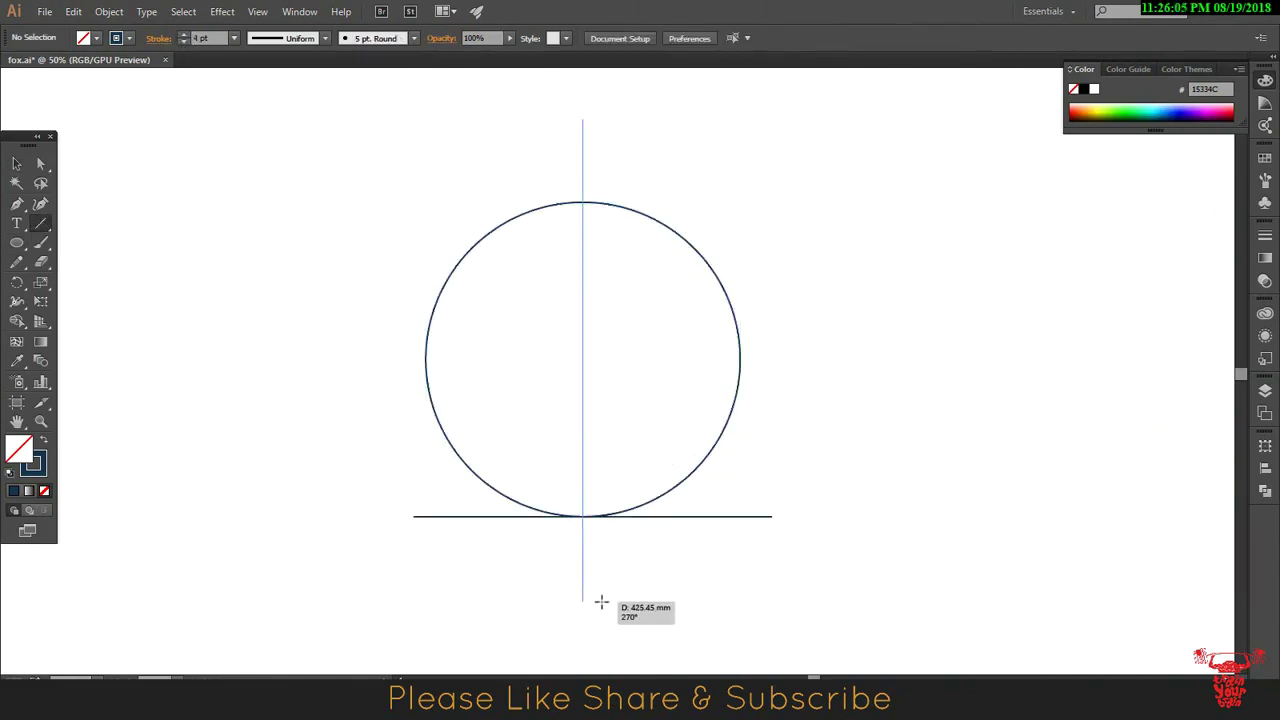
{"action": "left_click", "coordinate": [513, 268]}
{"action": "key", "text": "Escape"}
Alt-drag an overlapping circle copy down-right and merge the regions with Shape Builder
{"action": "left_click", "coordinate": [737, 394]}
{"action": "left_click_drag", "start_coordinate": [737, 394], "coordinate": [904, 551]}
{"action": "left_click", "coordinate": [968, 426]}
{"action": "left_click_drag", "start_coordinate": [221, 117], "coordinate": [1049, 579]}
{"action": "left_click", "coordinate": [19, 326]}
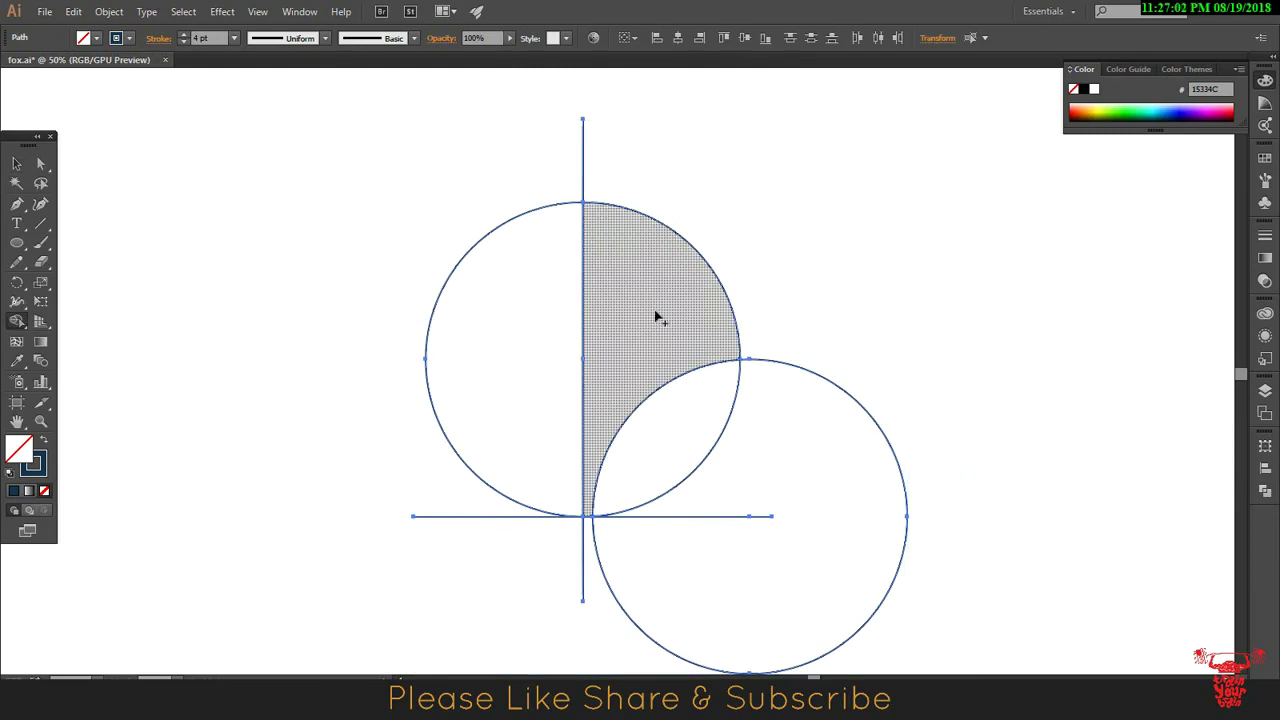
{"action": "left_click", "coordinate": [17, 163]}
Delete the lower-right circle piece and move the leaf shape off to the right
{"action": "left_click", "coordinate": [855, 400]}
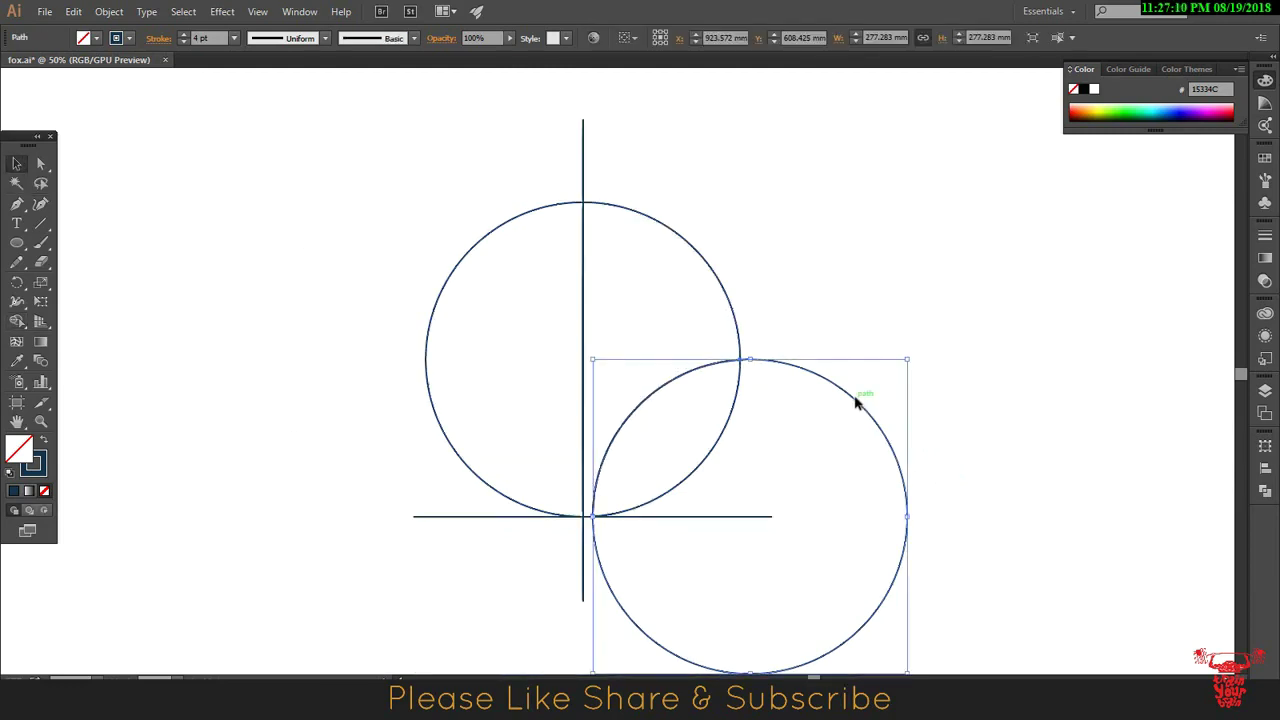
{"action": "key", "text": "Delete"}
{"action": "left_click_drag", "start_coordinate": [737, 414], "coordinate": [1068, 454]}
{"action": "left_click", "coordinate": [728, 428]}
Delete the leftover guide lines, arc and vertical line segments
{"action": "left_click", "coordinate": [660, 516]}
{"action": "key", "text": "Delete"}
{"action": "left_click", "coordinate": [551, 514]}
{"action": "key", "text": "Delete"}
{"action": "left_click", "coordinate": [586, 157]}
{"action": "key", "text": "Delete"}
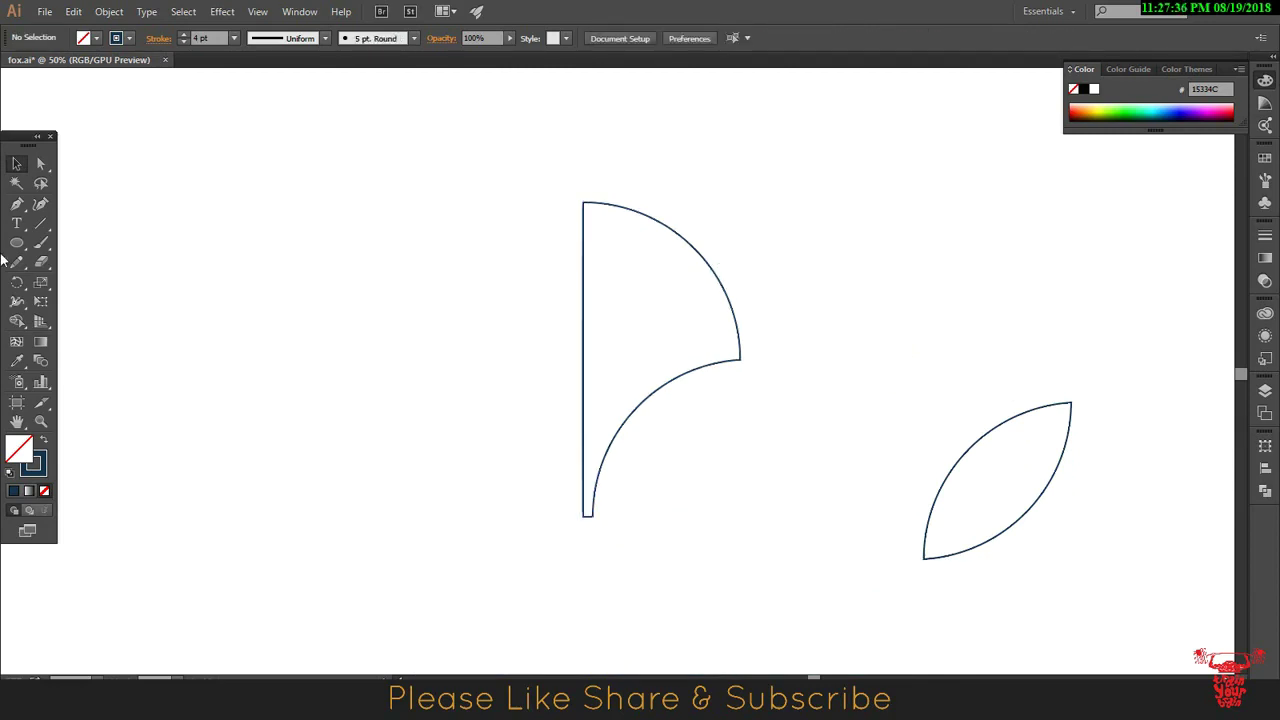
Shrink the leaf shape and position it inside the half head as the eye
{"action": "scroll", "coordinate": [792, 115], "scroll_direction": "up", "scroll_amount": 2}
{"action": "scroll", "coordinate": [792, 115], "scroll_direction": "right", "scroll_amount": 2}
{"action": "mouse_move", "coordinate": [1005, 533]}
{"action": "left_mouse_down"}
{"action": "mouse_move", "coordinate": [689, 477]}
{"action": "mouse_move", "coordinate": [575, 572]}
{"action": "mouse_move", "coordinate": [588, 534]}
{"action": "left_mouse_up"}
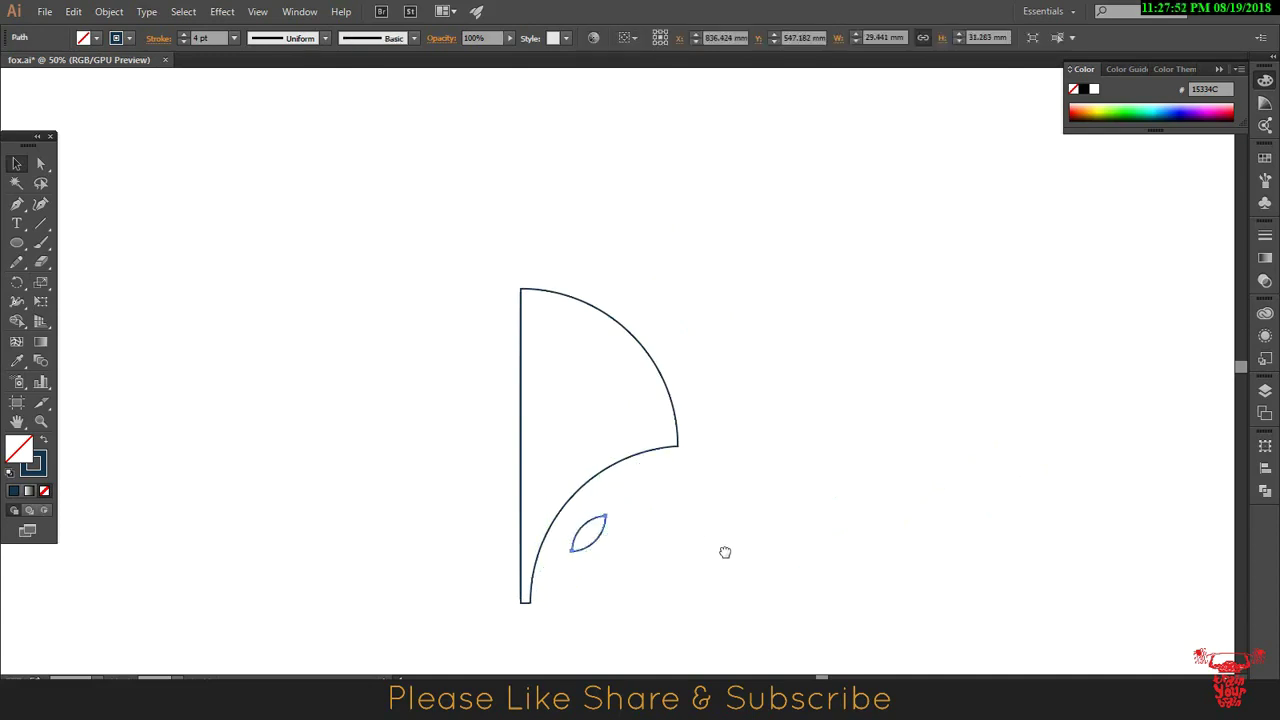
{"action": "left_click_drag", "start_coordinate": [710, 554], "coordinate": [808, 418]}
{"action": "left_click_drag", "start_coordinate": [688, 400], "coordinate": [686, 392]}
{"action": "left_click", "coordinate": [854, 334]}
Make room above the head and place the ear outline's first Pen point
{"action": "mouse_move", "coordinate": [880, 232]}
{"action": "left_mouse_down"}
{"action": "mouse_move", "coordinate": [850, 260]}
{"action": "mouse_move", "coordinate": [818, 372]}
{"action": "left_mouse_up"}
{"action": "left_click", "coordinate": [16, 203]}
{"action": "left_click", "coordinate": [606, 262]}
Draw the pointed, curved ear outline above the head with the Pen tool
{"action": "left_click_drag", "start_coordinate": [729, 413], "coordinate": [737, 514]}
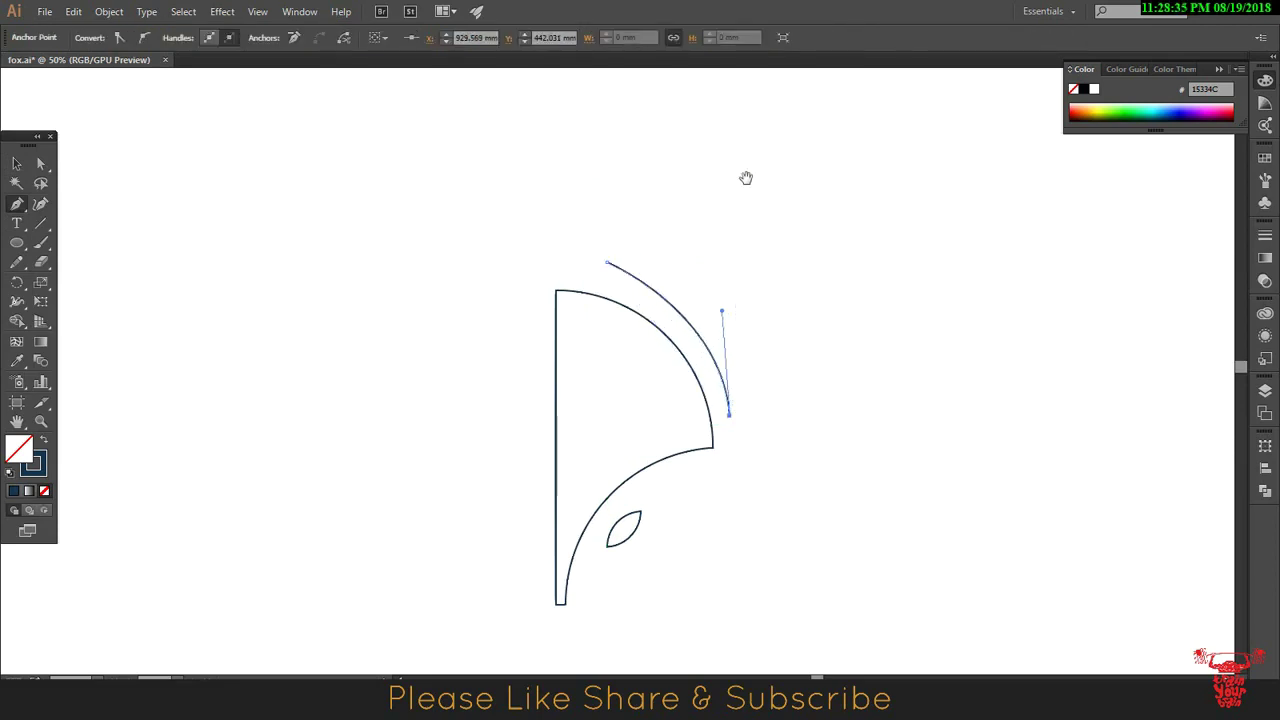
{"action": "left_click_drag", "start_coordinate": [746, 178], "coordinate": [751, 283]}
{"action": "left_click_drag", "start_coordinate": [741, 225], "coordinate": [691, 103]}
{"action": "left_click_drag", "start_coordinate": [612, 368], "coordinate": [565, 390]}
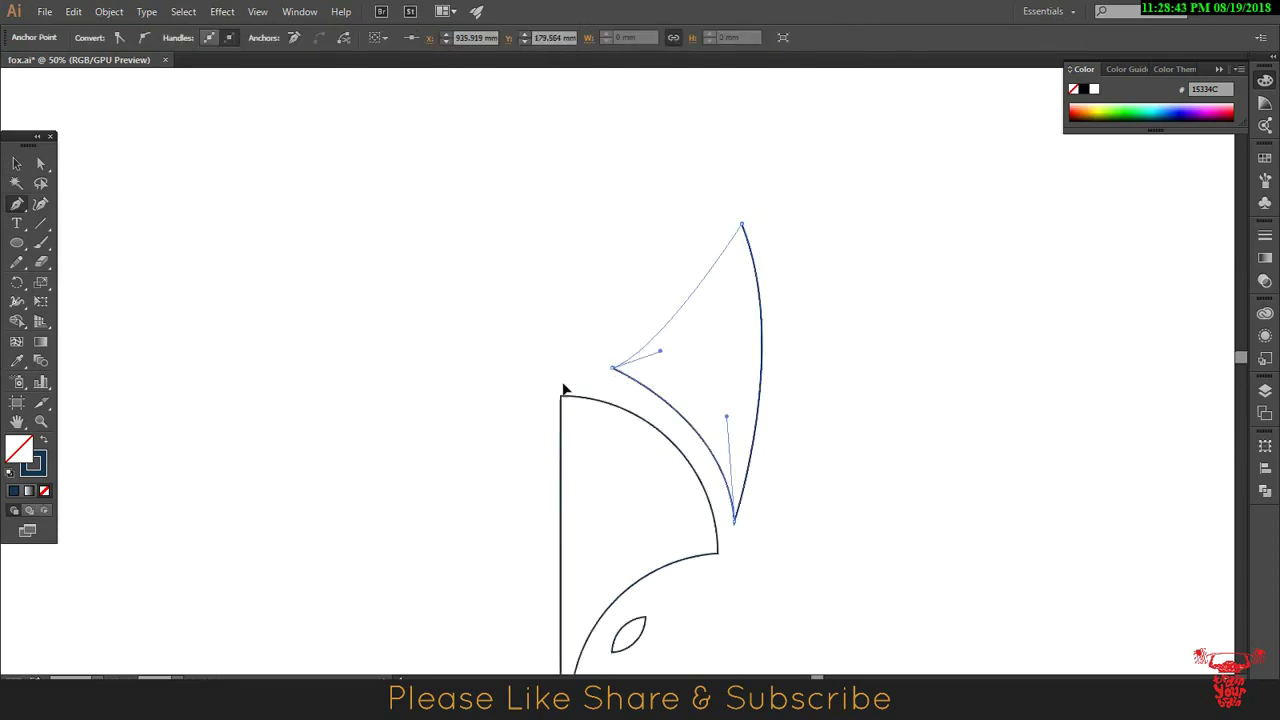
{"action": "key", "text": "v"}
Scale the ear down, copy a smaller ear inside, and cut it out with Shape Builder
{"action": "left_click_drag", "start_coordinate": [761, 306], "coordinate": [814, 171]}
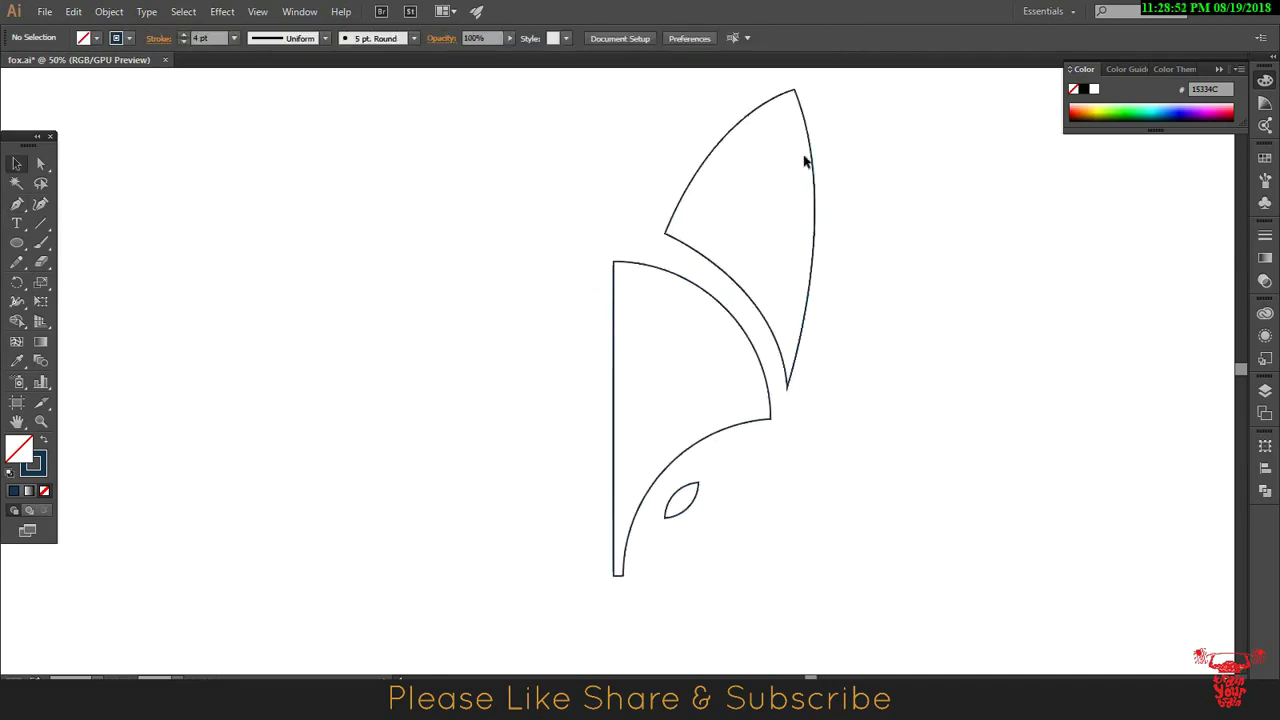
{"action": "mouse_move", "coordinate": [816, 91]}
{"action": "left_mouse_down"}
{"action": "mouse_move", "coordinate": [788, 157]}
{"action": "mouse_move", "coordinate": [891, 180]}
{"action": "mouse_move", "coordinate": [857, 257]}
{"action": "left_mouse_up"}
{"action": "left_click_drag", "start_coordinate": [857, 329], "coordinate": [769, 283]}
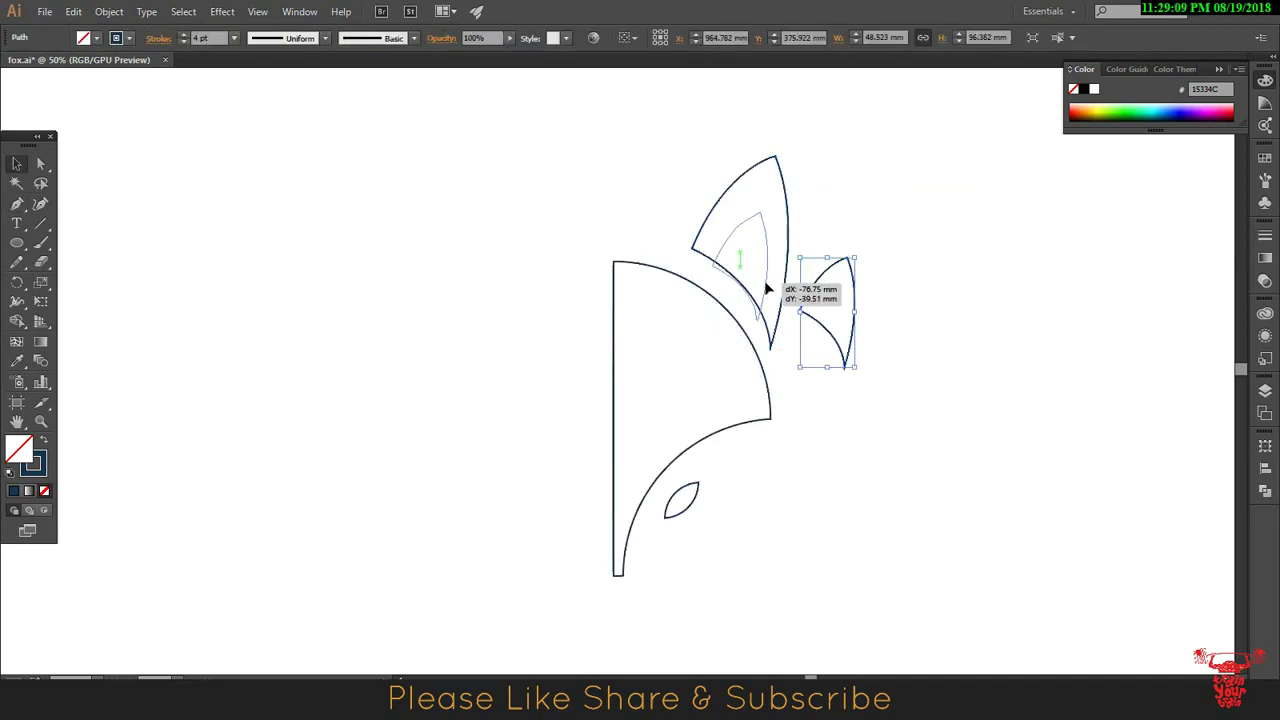
{"action": "left_click_drag", "start_coordinate": [866, 191], "coordinate": [786, 264]}
{"action": "left_click", "coordinate": [17, 322]}
{"action": "left_click", "coordinate": [745, 262]}
{"action": "key", "text": "v"}
{"action": "left_click", "coordinate": [533, 234]}
Extend the head path's open lower end with a pointed nose tip at the chin
{"action": "scroll", "coordinate": [580, 500], "scroll_direction": "down", "scroll_amount": 2}
{"action": "scroll", "coordinate": [657, 580], "scroll_direction": "down", "scroll_amount": 2}
{"action": "left_click", "coordinate": [639, 490]}
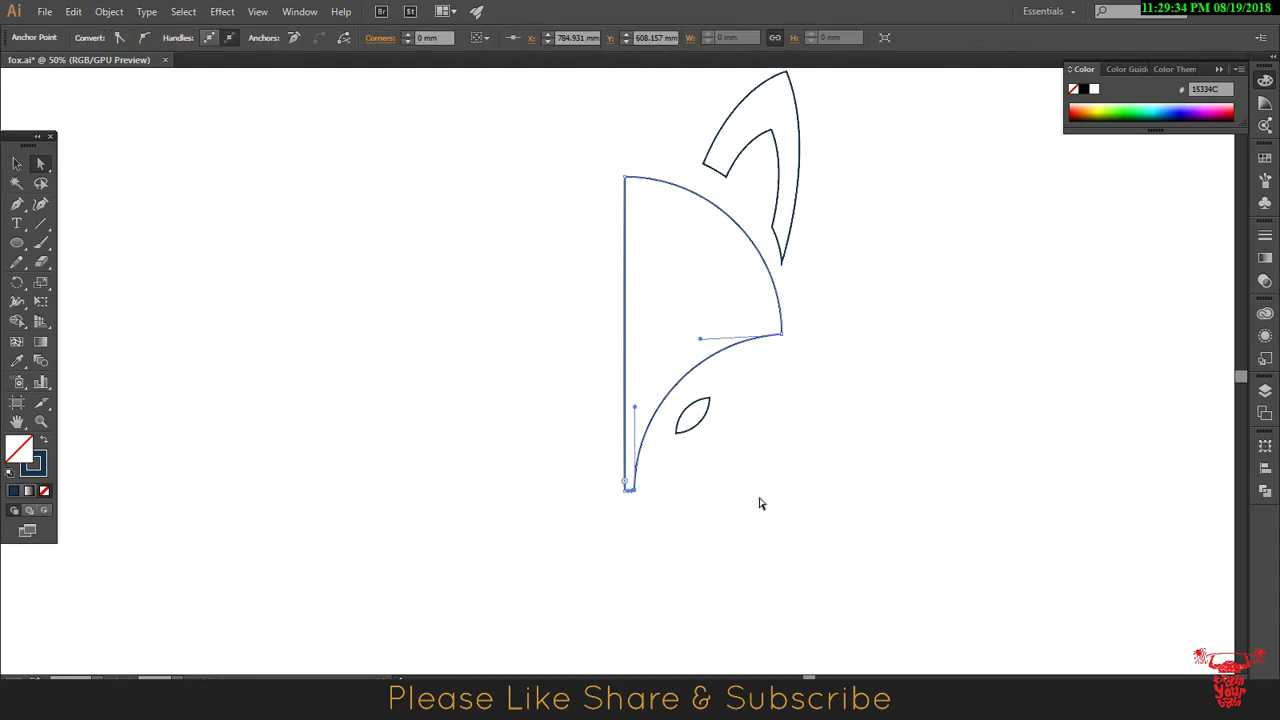
{"action": "left_click", "coordinate": [17, 163]}
{"action": "left_click", "coordinate": [655, 517]}
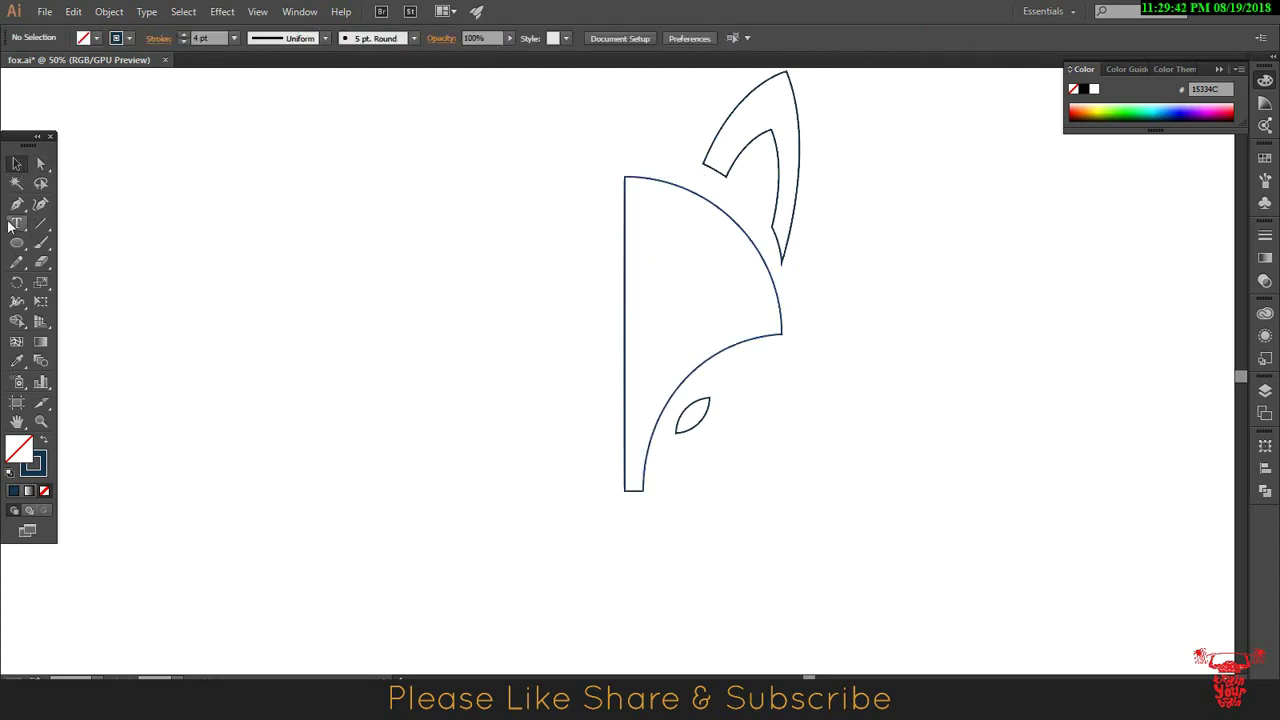
{"action": "left_click", "coordinate": [643, 490]}
{"action": "left_click", "coordinate": [624, 520]}
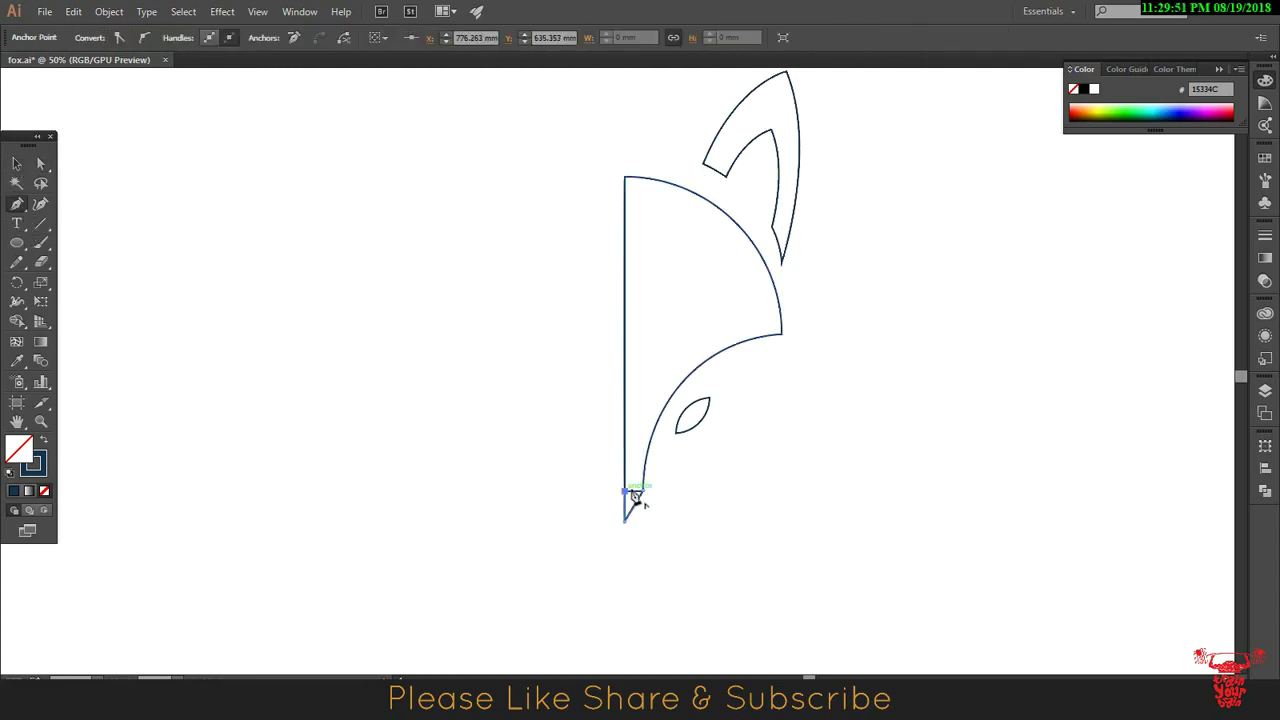
{"action": "key", "text": "a"}
{"action": "left_click_drag", "start_coordinate": [594, 514], "coordinate": [661, 545]}
{"action": "left_click", "coordinate": [797, 386]}
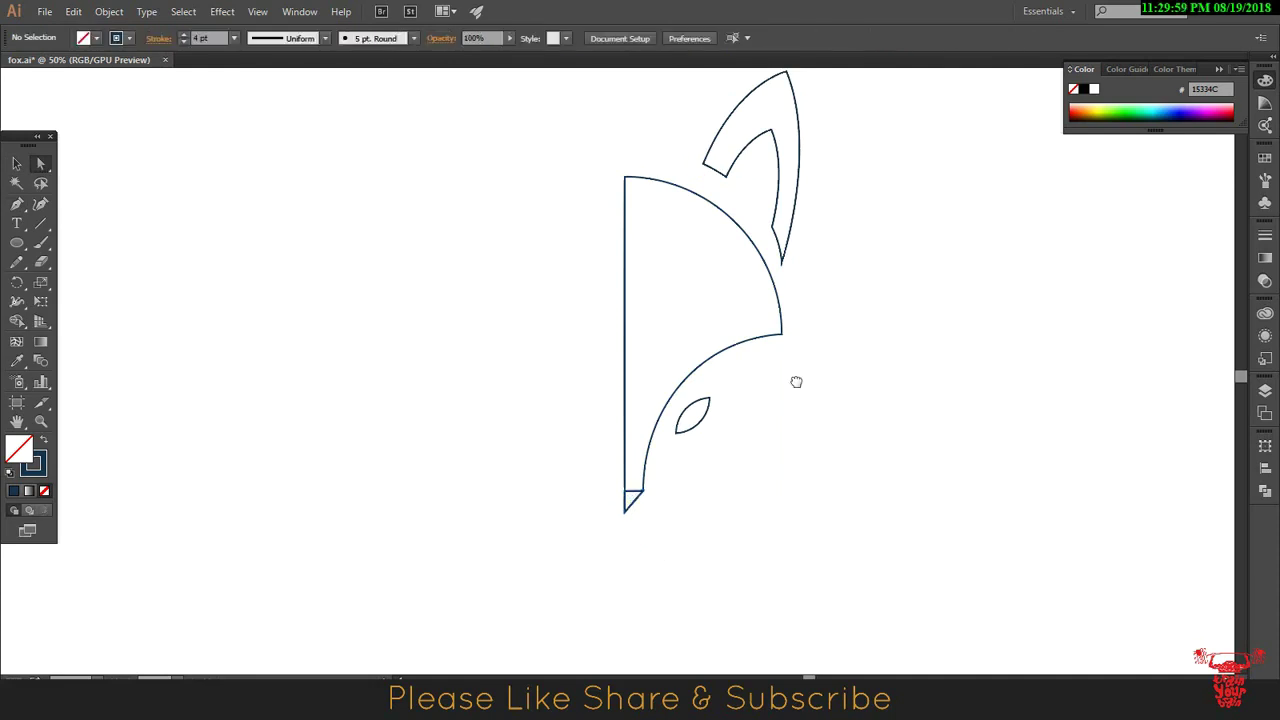
Paste a copy of the half head, ear and eye, moved left and reflected vertically
{"action": "key", "text": "ctrl+a"}
{"action": "key", "text": "ctrl+shift+a"}
{"action": "key", "text": "v"}
{"action": "left_click", "coordinate": [783, 320]}
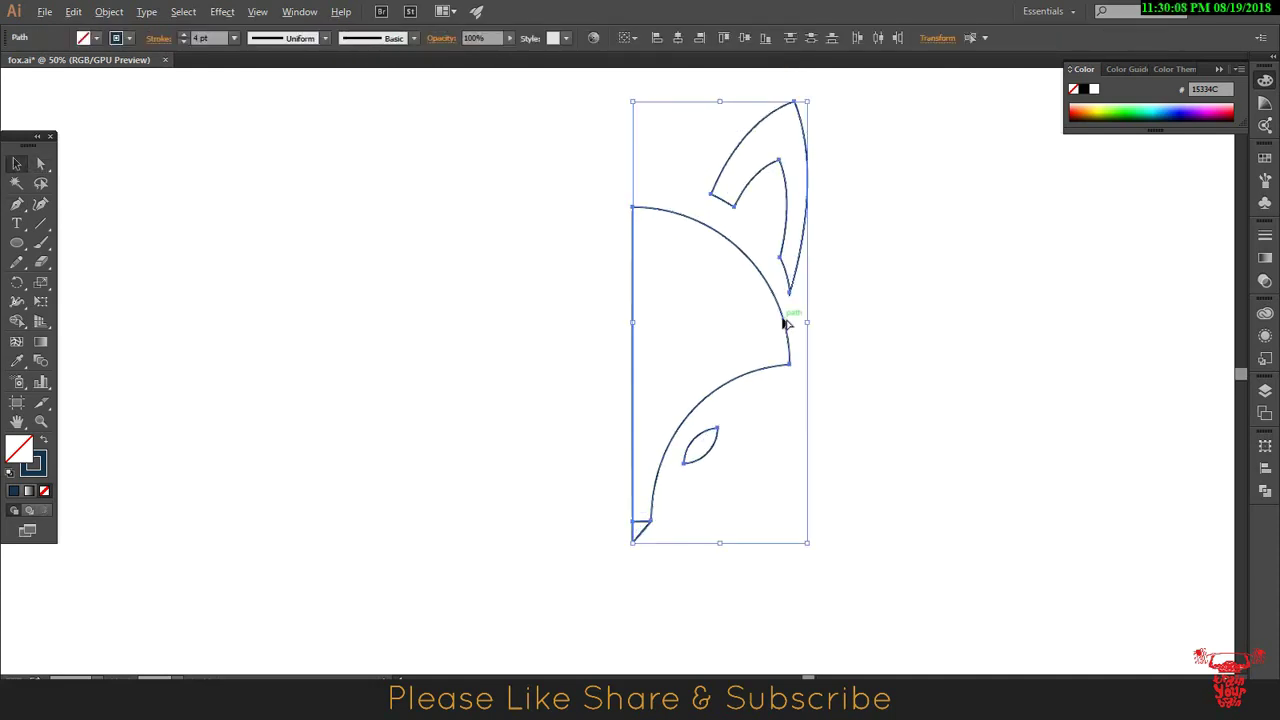
{"action": "left_click_drag", "start_coordinate": [783, 320], "coordinate": [567, 332], "text": "alt"}
{"action": "right_click", "coordinate": [567, 332]}
{"action": "left_click", "coordinate": [800, 577]}
{"action": "left_click", "coordinate": [877, 457]}
Butt the mirrored half against the original and pull a horizontal guide level with the ear bases
{"action": "left_click_drag", "start_coordinate": [591, 386], "coordinate": [632, 386]}
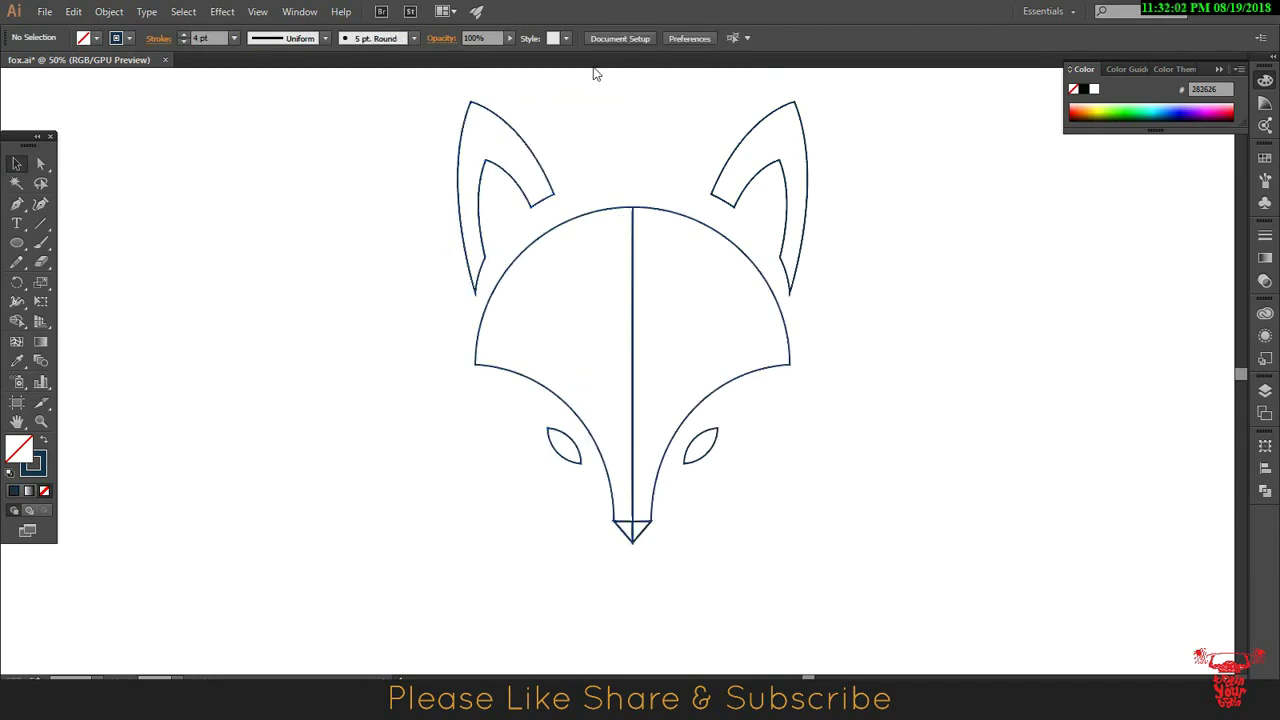
{"action": "key", "text": "ctrl+r"}
{"action": "left_click_drag", "start_coordinate": [617, 74], "coordinate": [627, 313]}
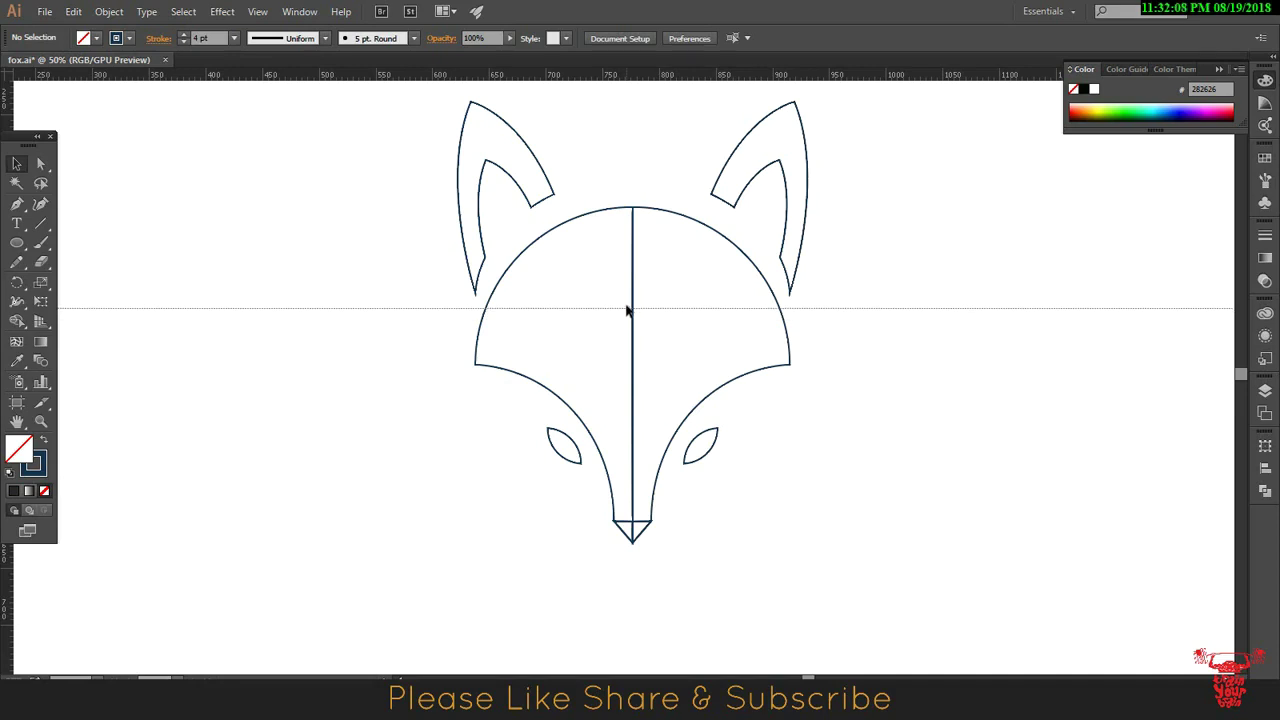
{"action": "left_click_drag", "start_coordinate": [627, 311], "coordinate": [627, 305]}
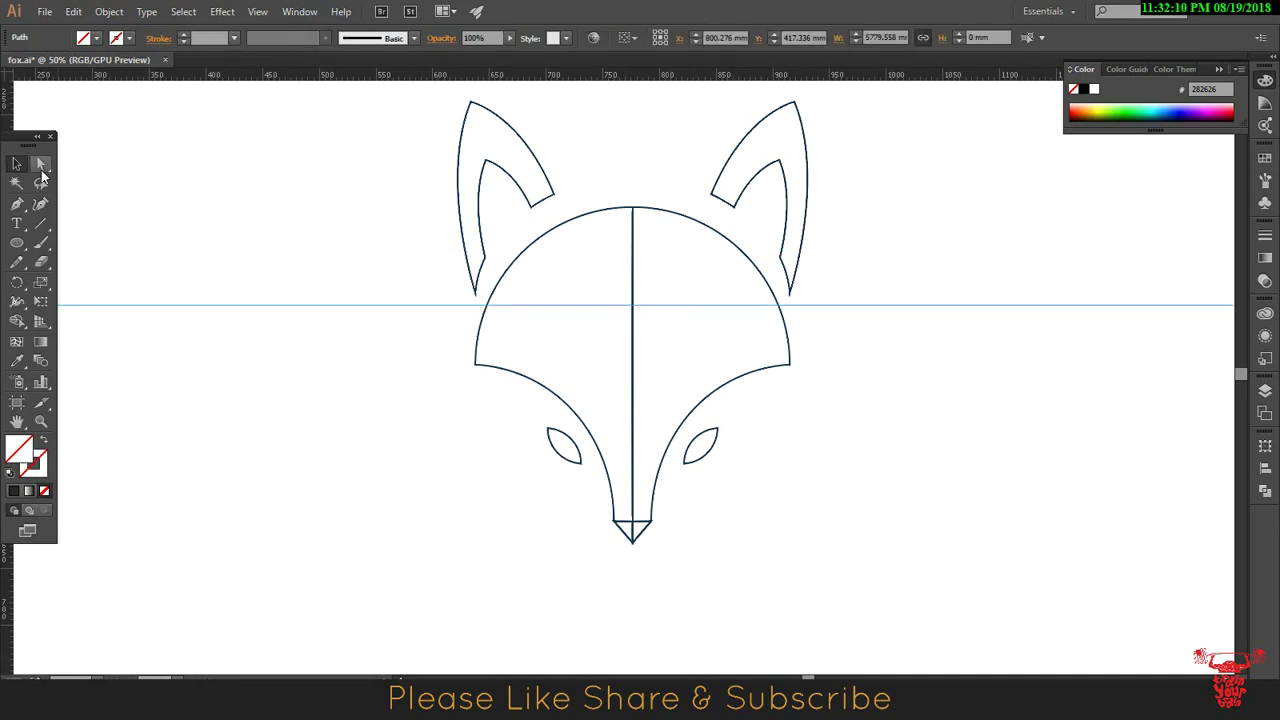
Add anchors where the guide crosses the cheeks and delete both lower cheek corners to taper the face
{"action": "left_click_drag", "start_coordinate": [17, 203], "coordinate": [90, 209]}
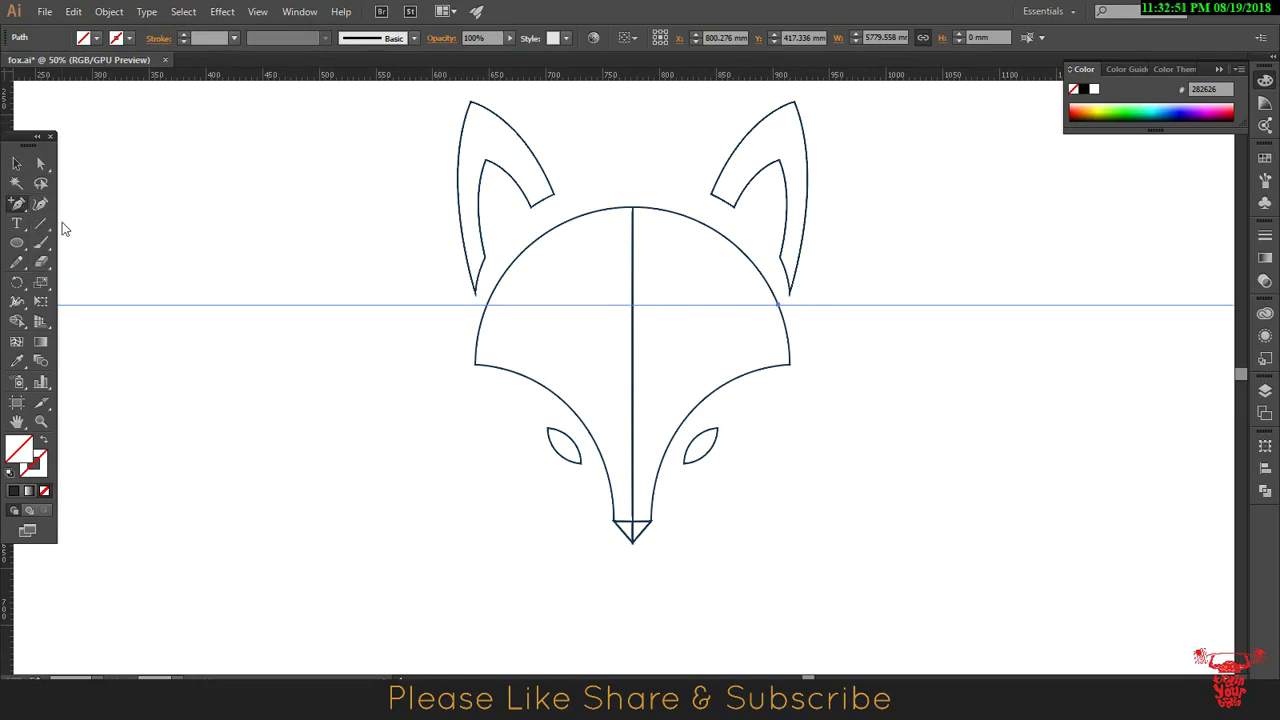
{"action": "left_click", "coordinate": [485, 310]}
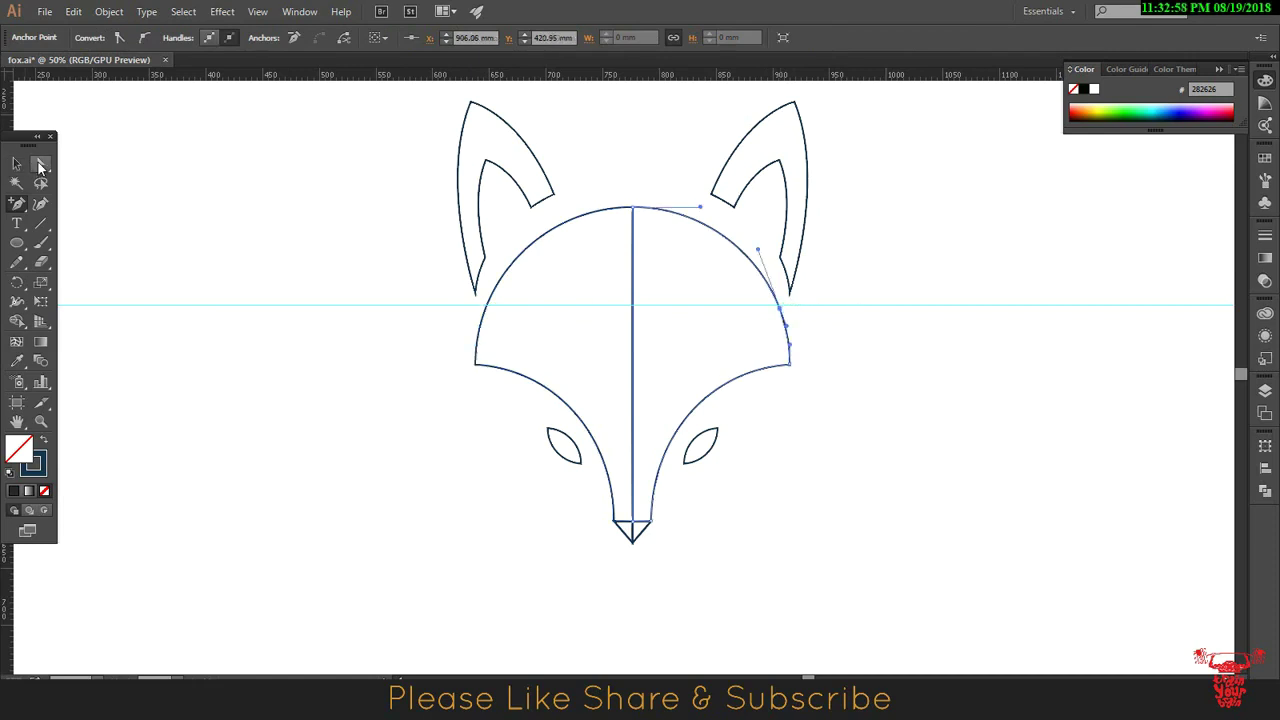
{"action": "left_click_drag", "start_coordinate": [17, 207], "coordinate": [120, 243]}
{"action": "left_click", "coordinate": [476, 366]}
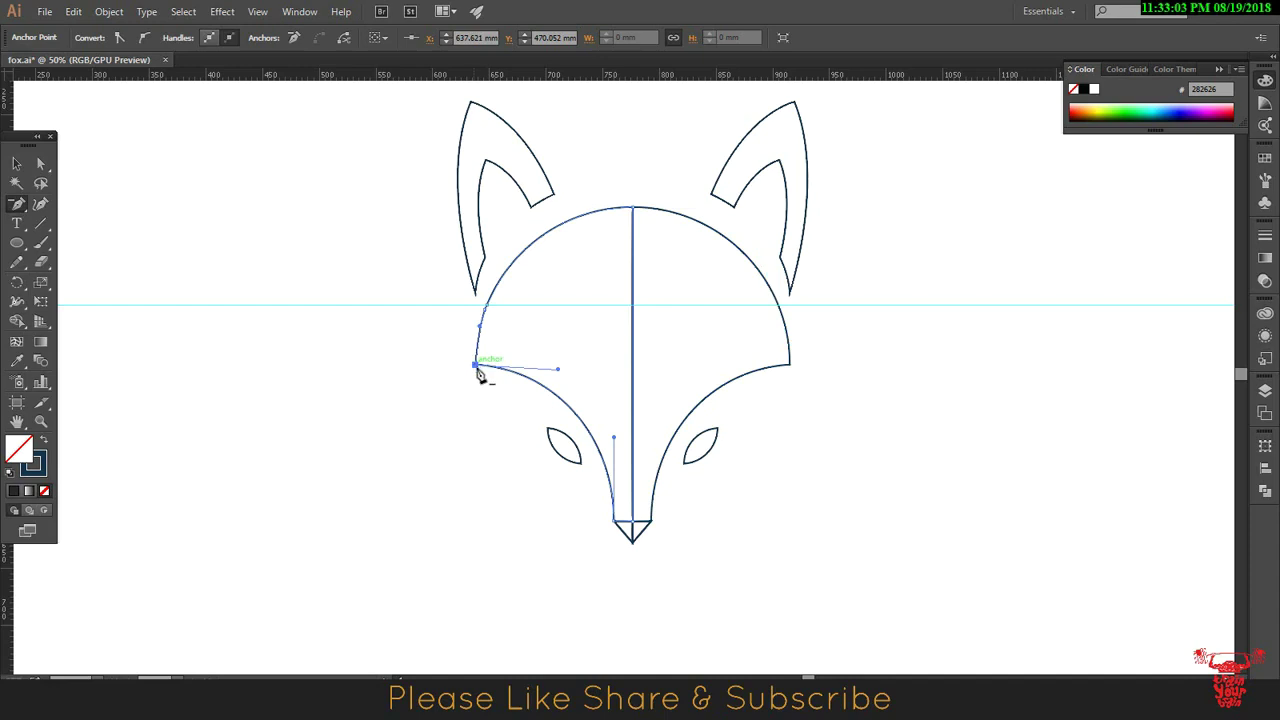
{"action": "left_click", "coordinate": [476, 367]}
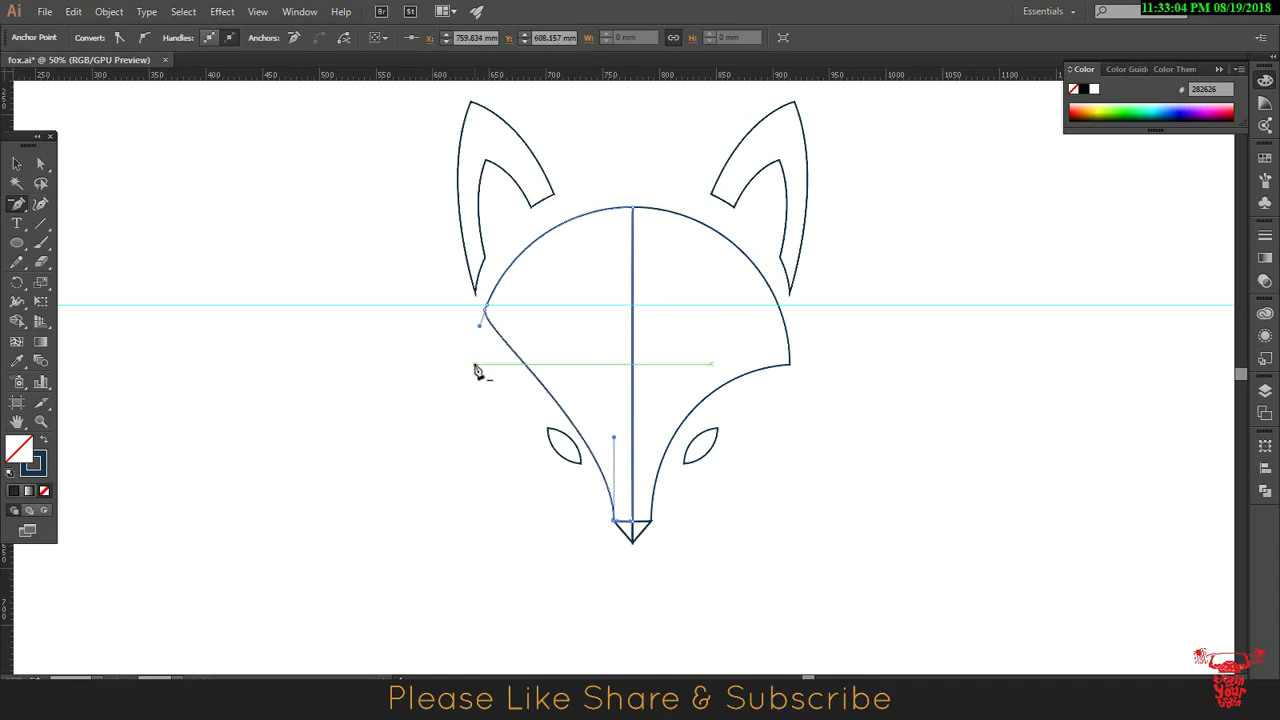
{"action": "left_click", "coordinate": [791, 368]}
{"action": "left_click", "coordinate": [791, 368]}
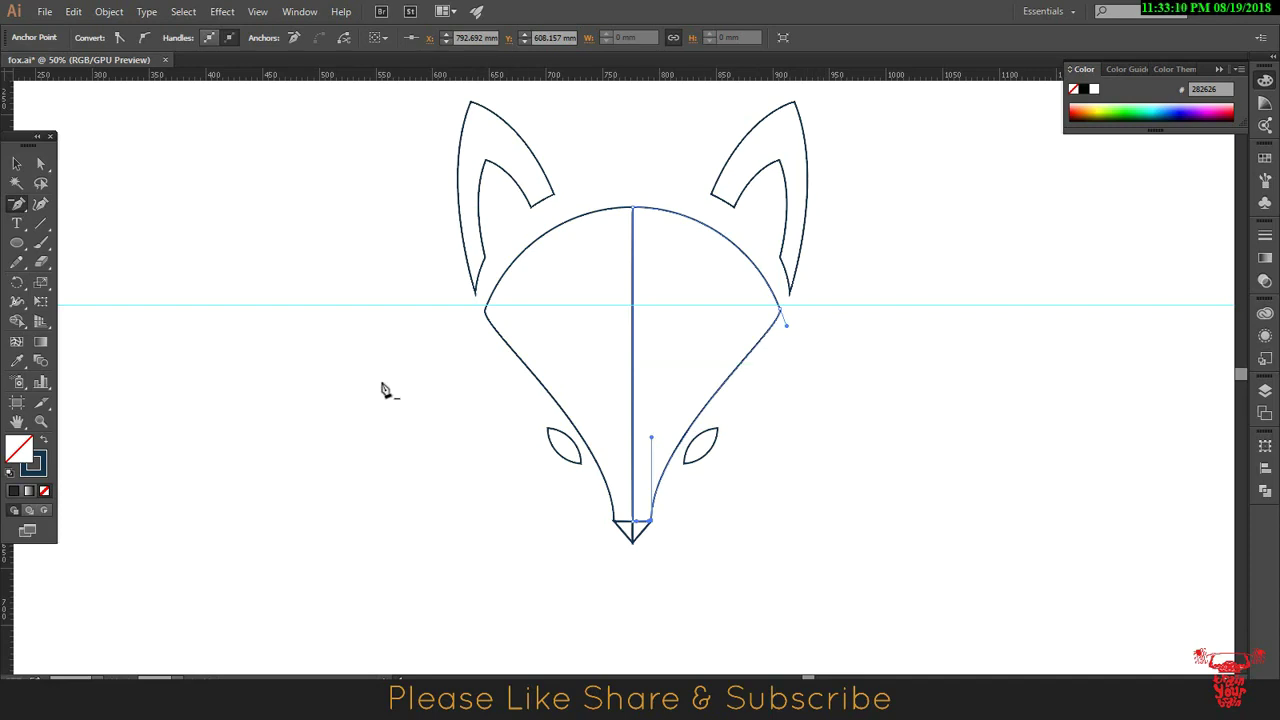
{"action": "left_click", "coordinate": [17, 165]}
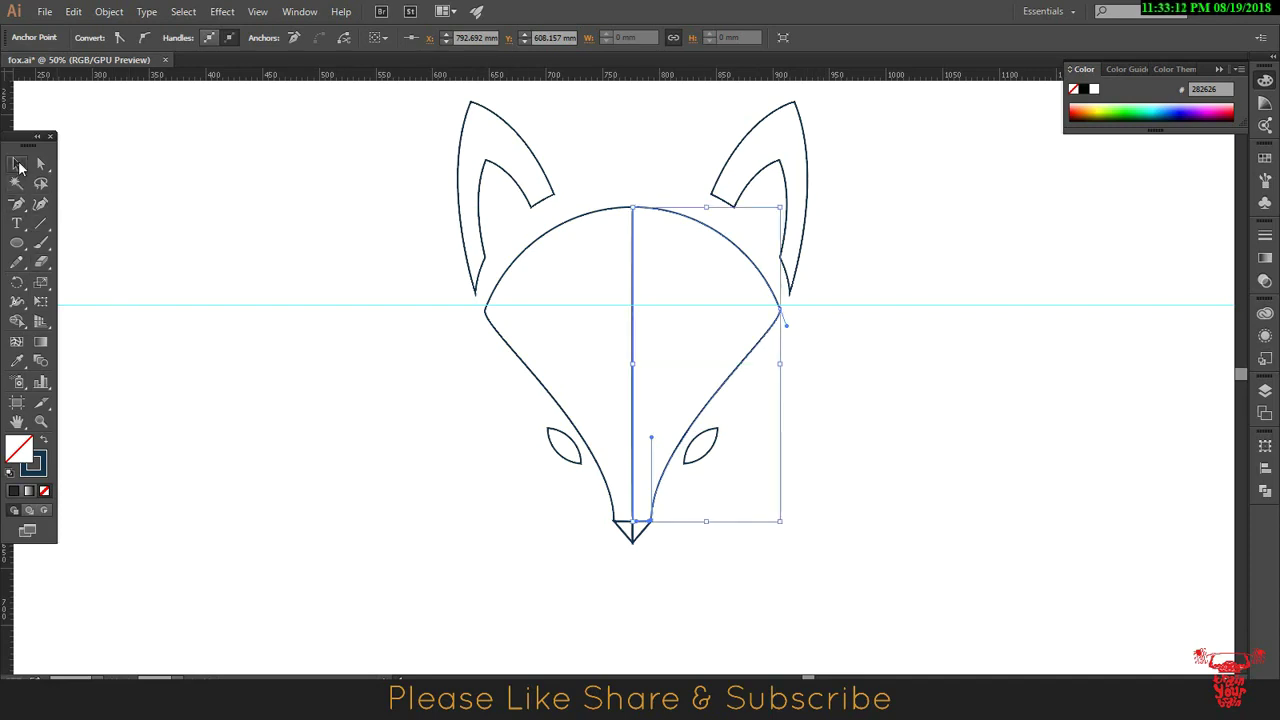
{"action": "left_click", "coordinate": [1020, 482]}
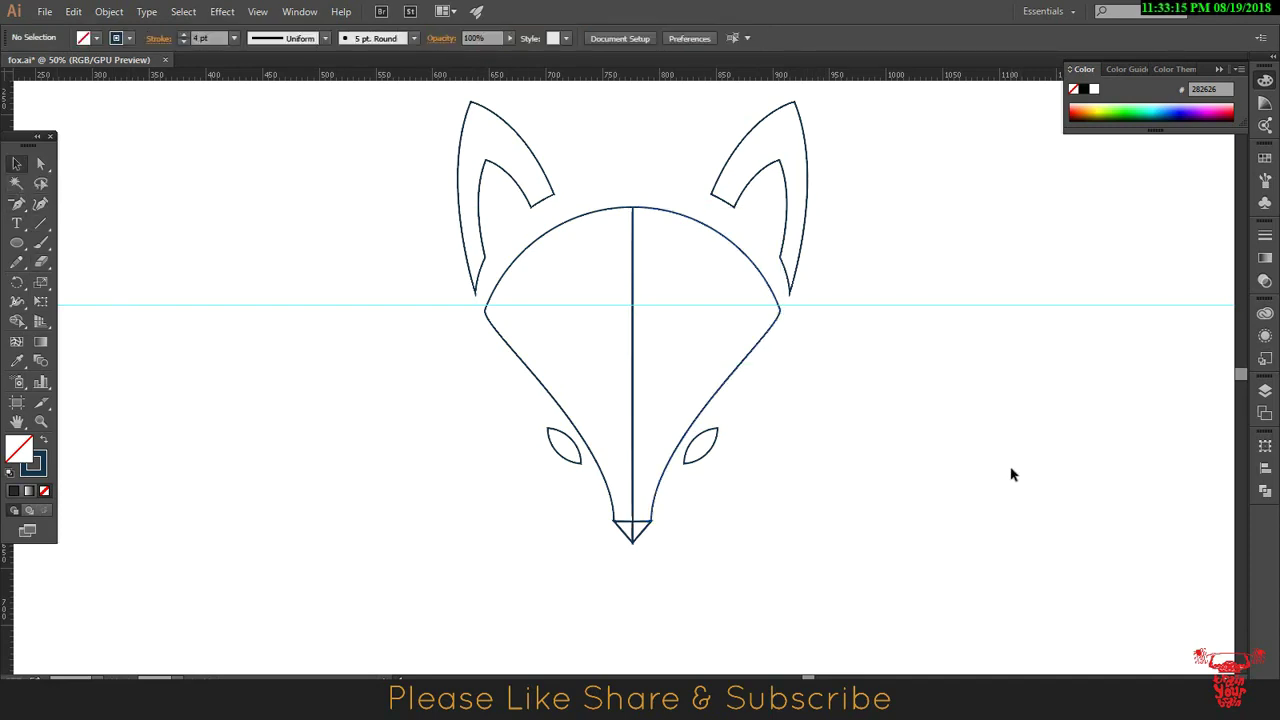
Drag the live corner widgets on the left and right ears to round their points
{"action": "left_click", "coordinate": [525, 203]}
{"action": "left_click", "coordinate": [40, 165]}
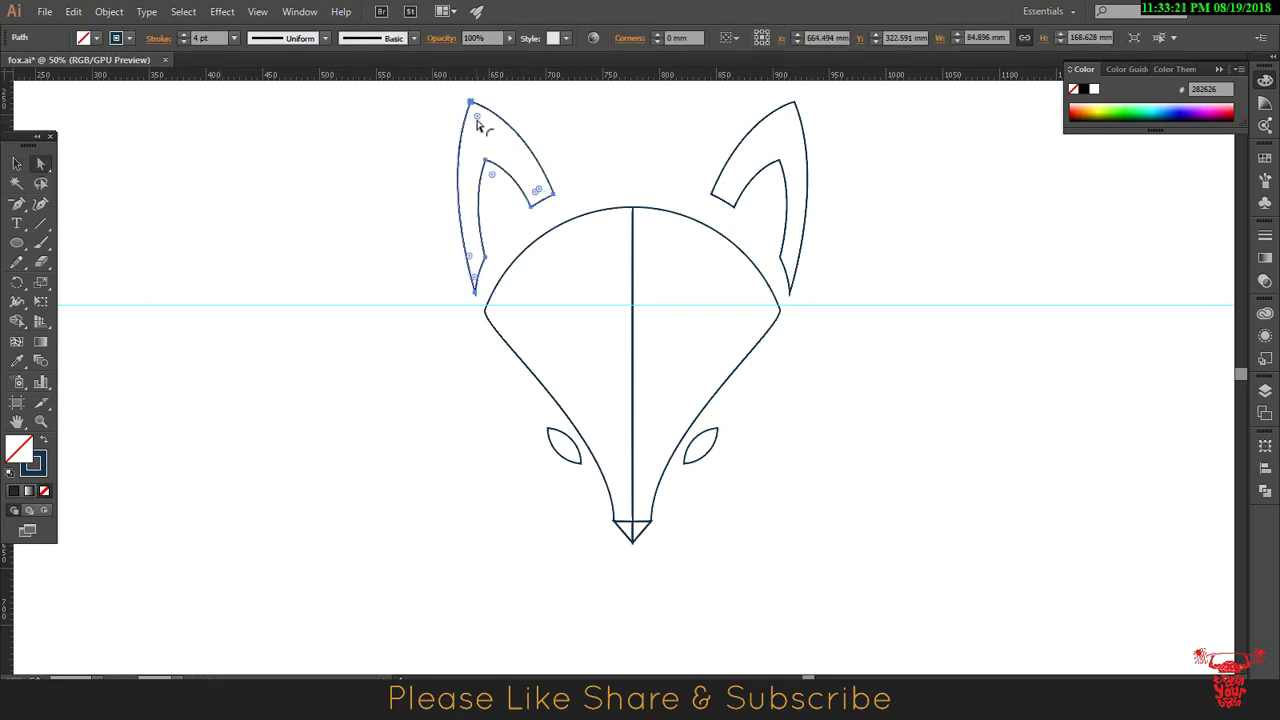
{"action": "left_click_drag", "start_coordinate": [477, 118], "coordinate": [479, 126]}
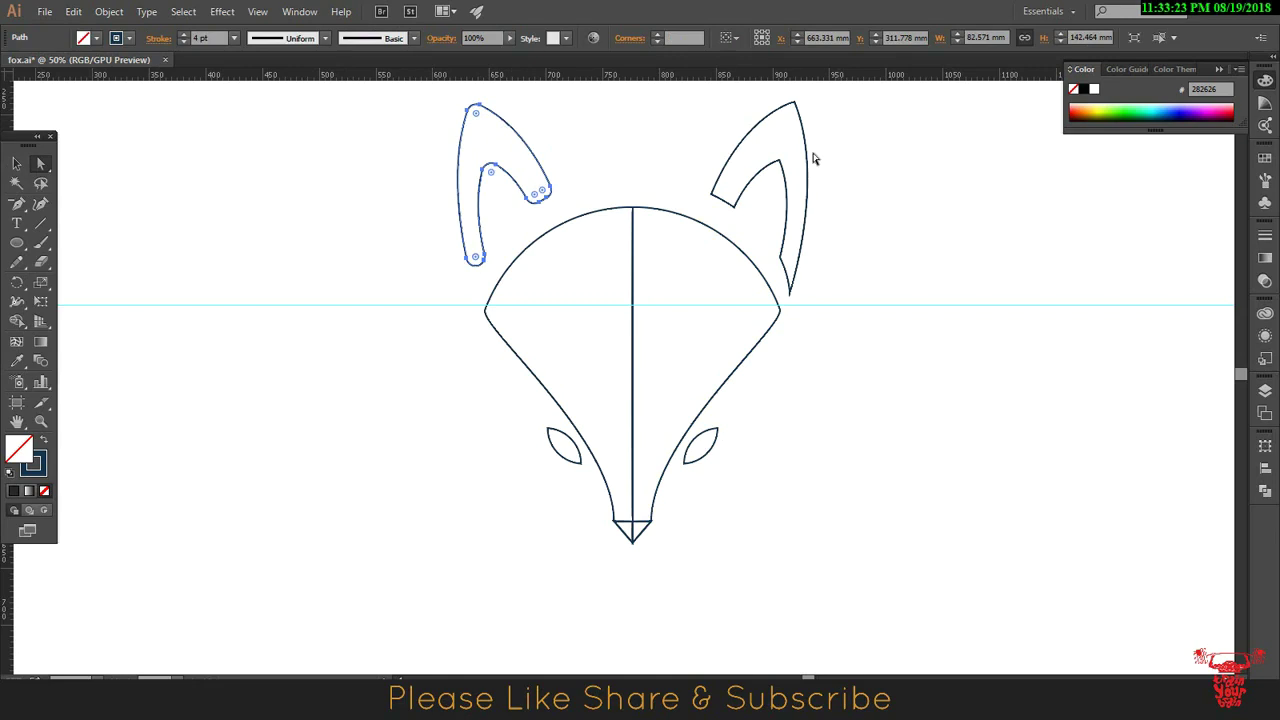
{"action": "left_click", "coordinate": [792, 114]}
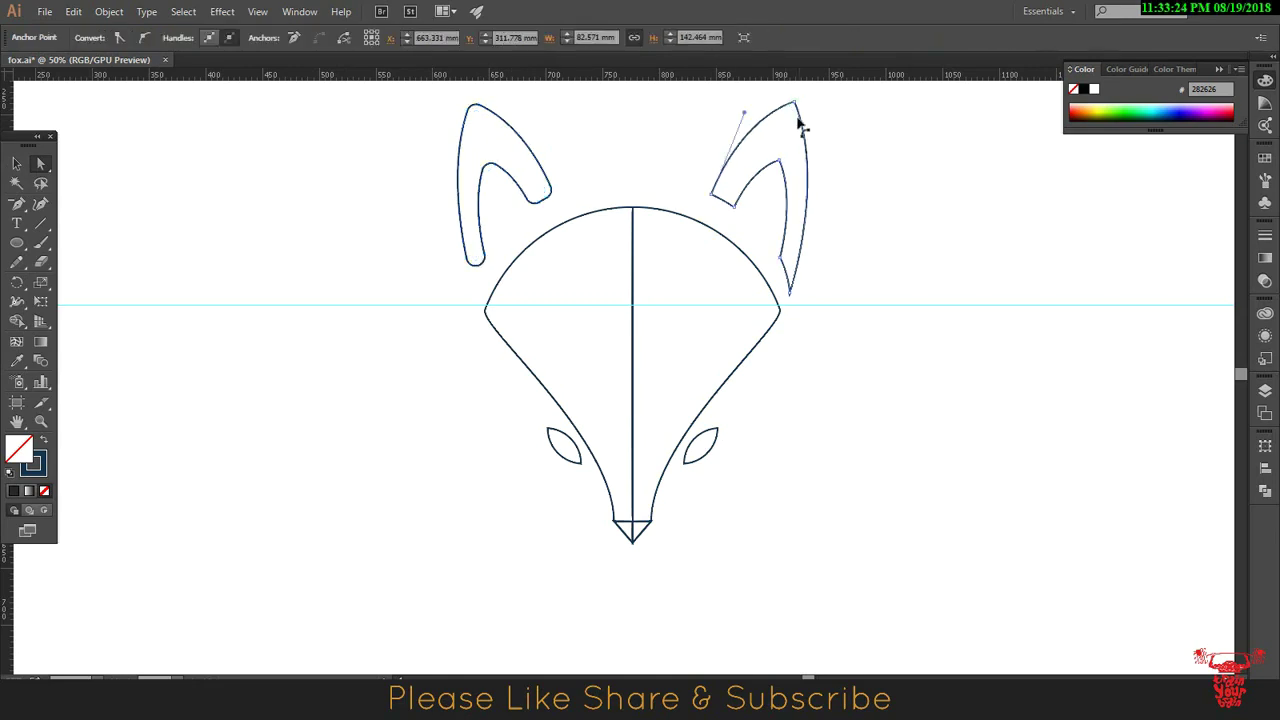
{"action": "left_click", "coordinate": [140, 171]}
{"action": "left_click", "coordinate": [777, 114]}
{"action": "left_click_drag", "start_coordinate": [786, 115], "coordinate": [798, 125]}
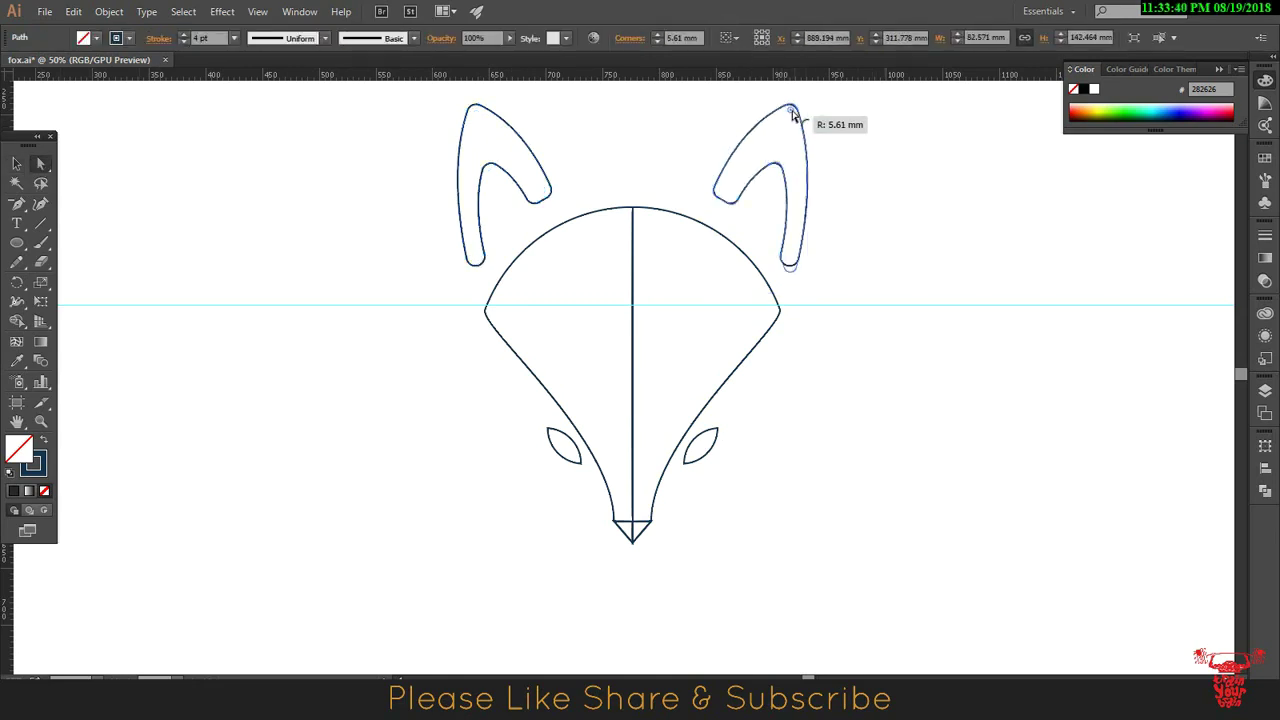
{"action": "key", "text": "v"}
{"action": "left_click", "coordinate": [856, 253]}
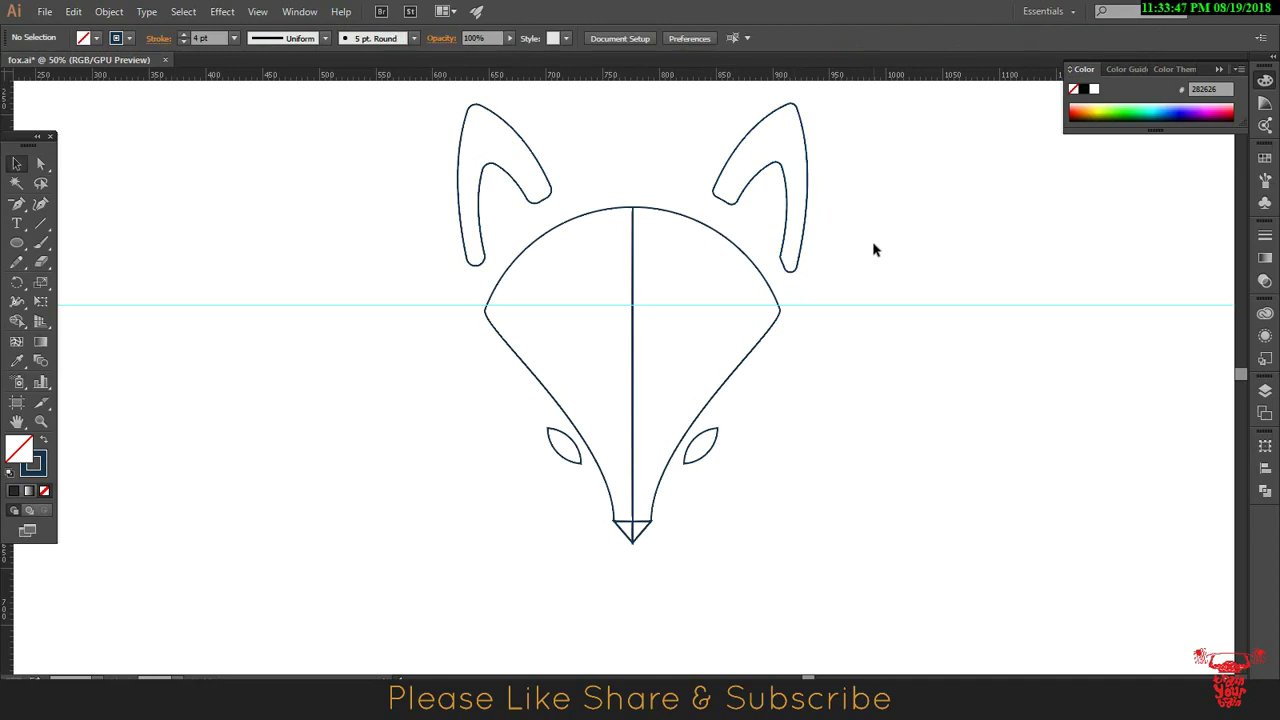
{"action": "left_click", "coordinate": [700, 222]}
{"action": "double_click", "coordinate": [1085, 91]}
Fill the right face half dark red B72929 and the left half lighter red C94545
{"action": "left_click", "coordinate": [1054, 265]}
{"action": "key", "text": "Return"}
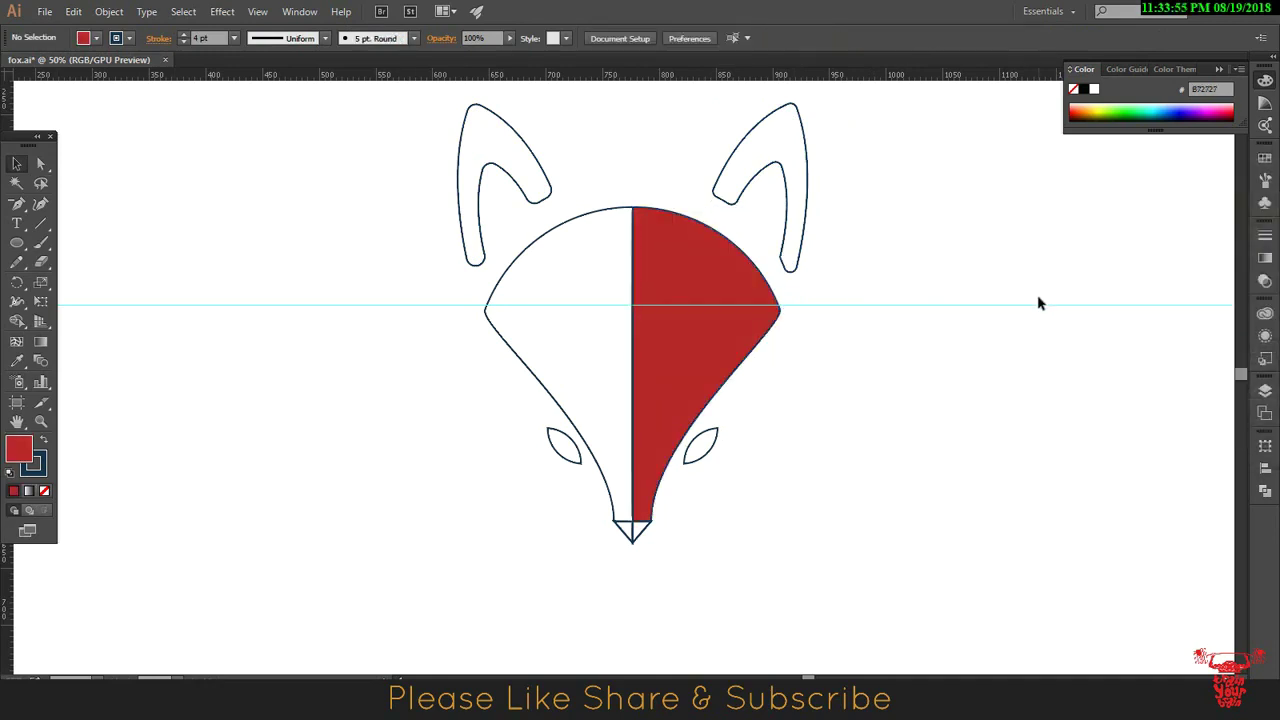
{"action": "left_click", "coordinate": [565, 222]}
{"action": "key", "text": "i"}
{"action": "left_click", "coordinate": [697, 271]}
{"action": "double_click", "coordinate": [1085, 91]}
{"action": "left_click", "coordinate": [1034, 250]}
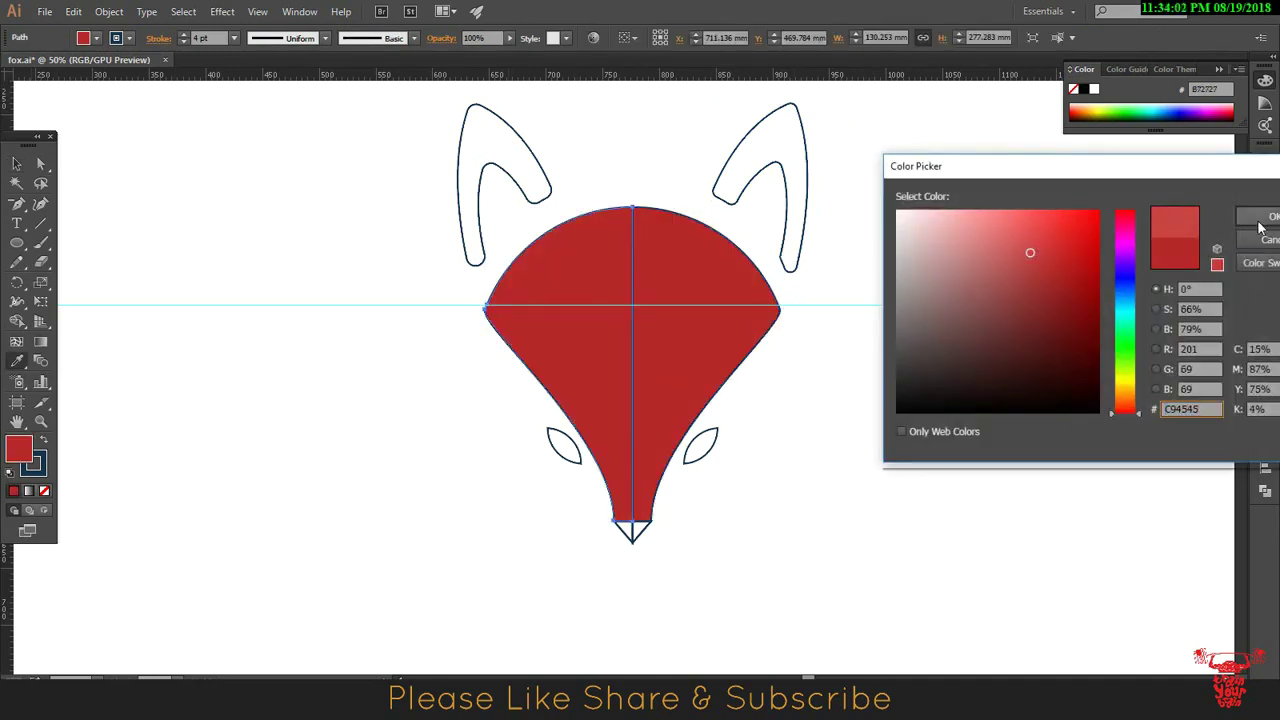
{"action": "left_click", "coordinate": [1268, 216]}
{"action": "key", "text": "v"}
Fill both eyes with near-black 333232
{"action": "left_click", "coordinate": [702, 444]}
{"action": "left_click", "coordinate": [565, 446], "text": "shift"}
{"action": "double_click", "coordinate": [22, 452]}
{"action": "left_click", "coordinate": [903, 371]}
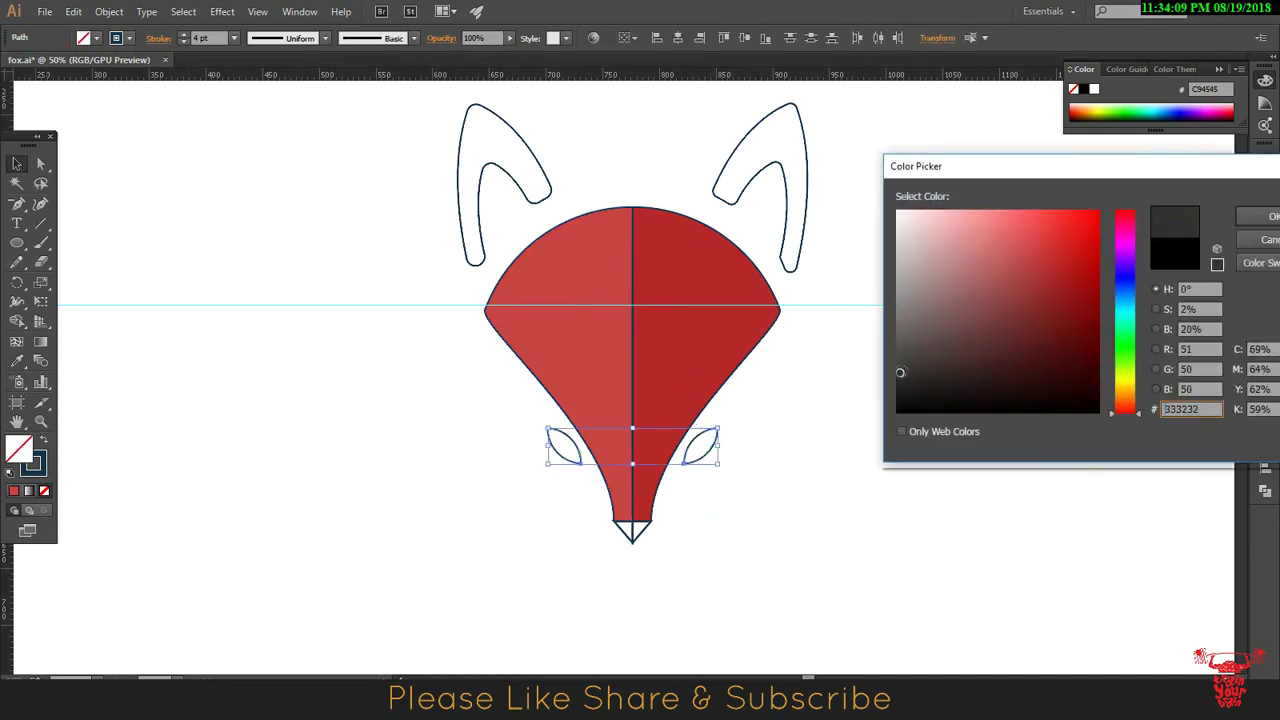
{"action": "key", "text": "Return"}
Eyedropper the darker red onto the right ear and the lighter red onto the left ear
{"action": "left_click", "coordinate": [786, 171]}
{"action": "key", "text": "i"}
{"action": "left_click", "coordinate": [687, 265]}
{"action": "left_click", "coordinate": [470, 180], "text": "ctrl"}
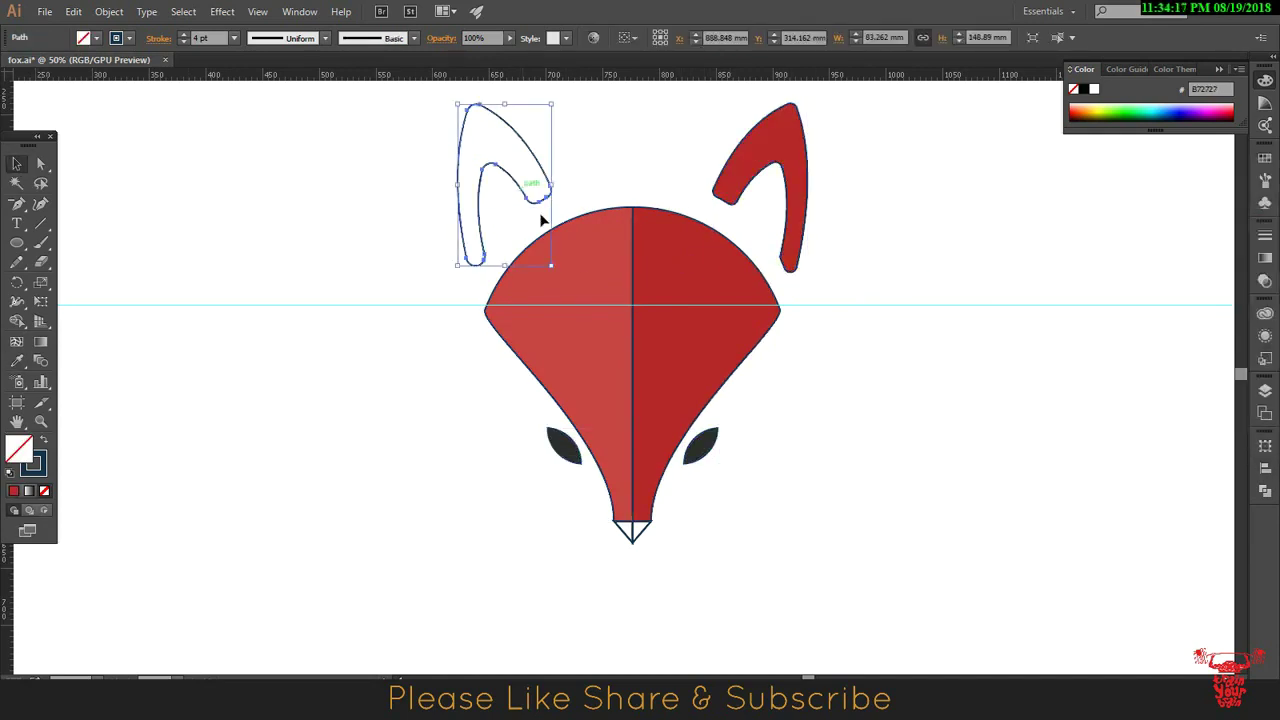
{"action": "left_click", "coordinate": [545, 260]}
Fill the nose triangle grey 595959, then select every part of the fox
{"action": "left_click", "coordinate": [632, 528], "text": "ctrl"}
{"action": "left_click", "coordinate": [18, 166]}
{"action": "double_click", "coordinate": [18, 452]}
{"action": "left_click", "coordinate": [913, 327]}
{"action": "left_click", "coordinate": [1252, 217]}
{"action": "left_click", "coordinate": [975, 410]}
{"action": "left_click_drag", "start_coordinate": [338, 135], "coordinate": [926, 506]}
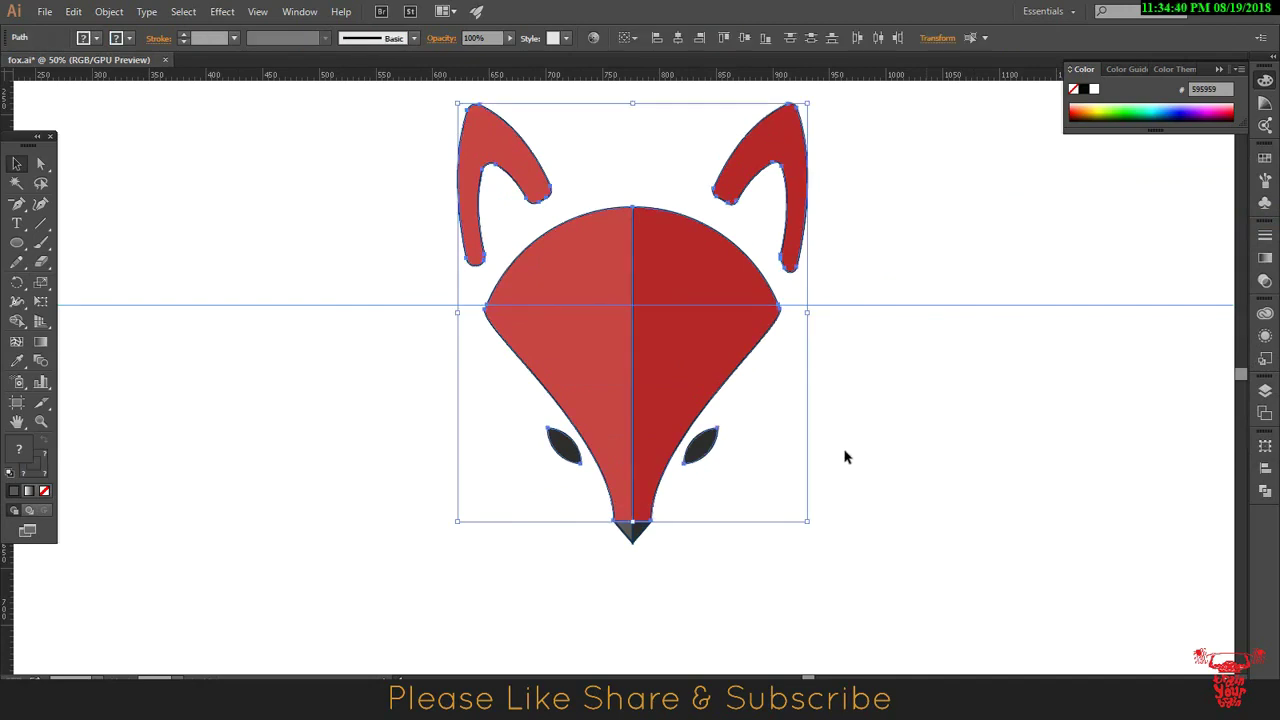
Set the stroke to None on all fox parts, then on the nose triangle too
{"action": "left_click", "coordinate": [305, 455]}
{"action": "left_click_drag", "start_coordinate": [760, 303], "coordinate": [815, 301]}
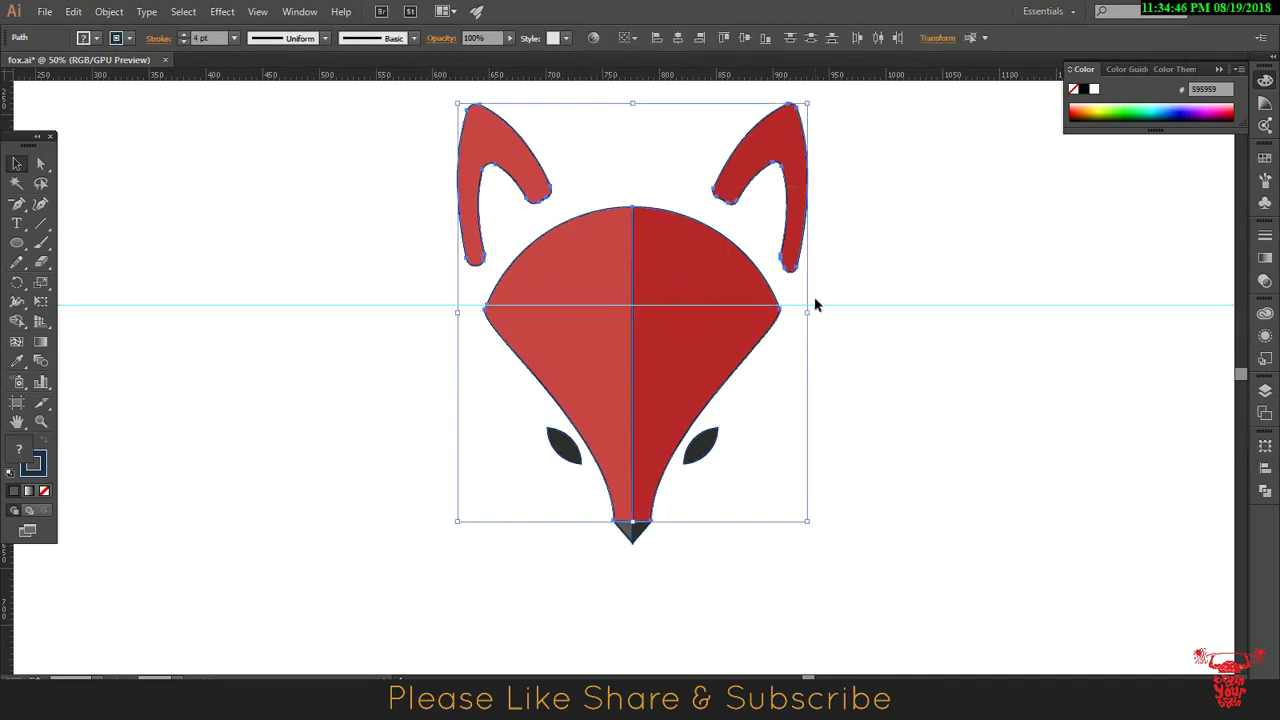
{"action": "left_click", "coordinate": [44, 491]}
{"action": "left_click", "coordinate": [228, 491]}
{"action": "left_click", "coordinate": [632, 530]}
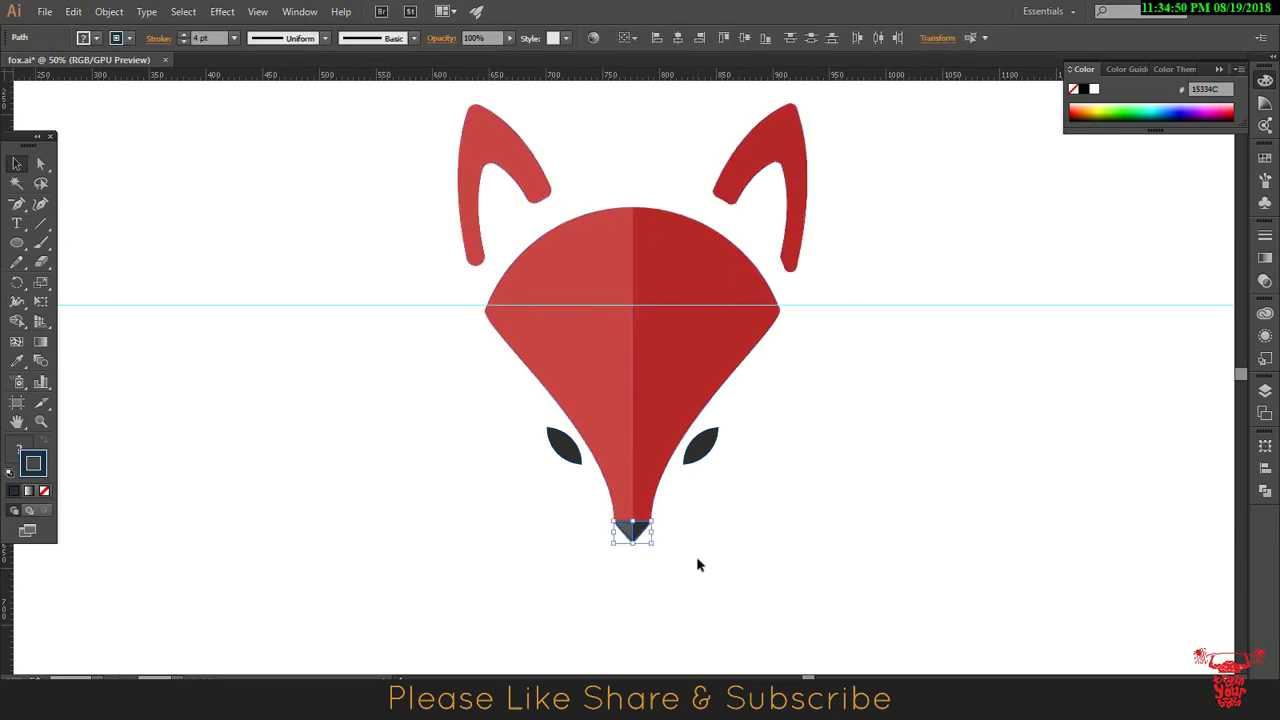
{"action": "left_click", "coordinate": [44, 491]}
{"action": "left_click", "coordinate": [306, 497]}
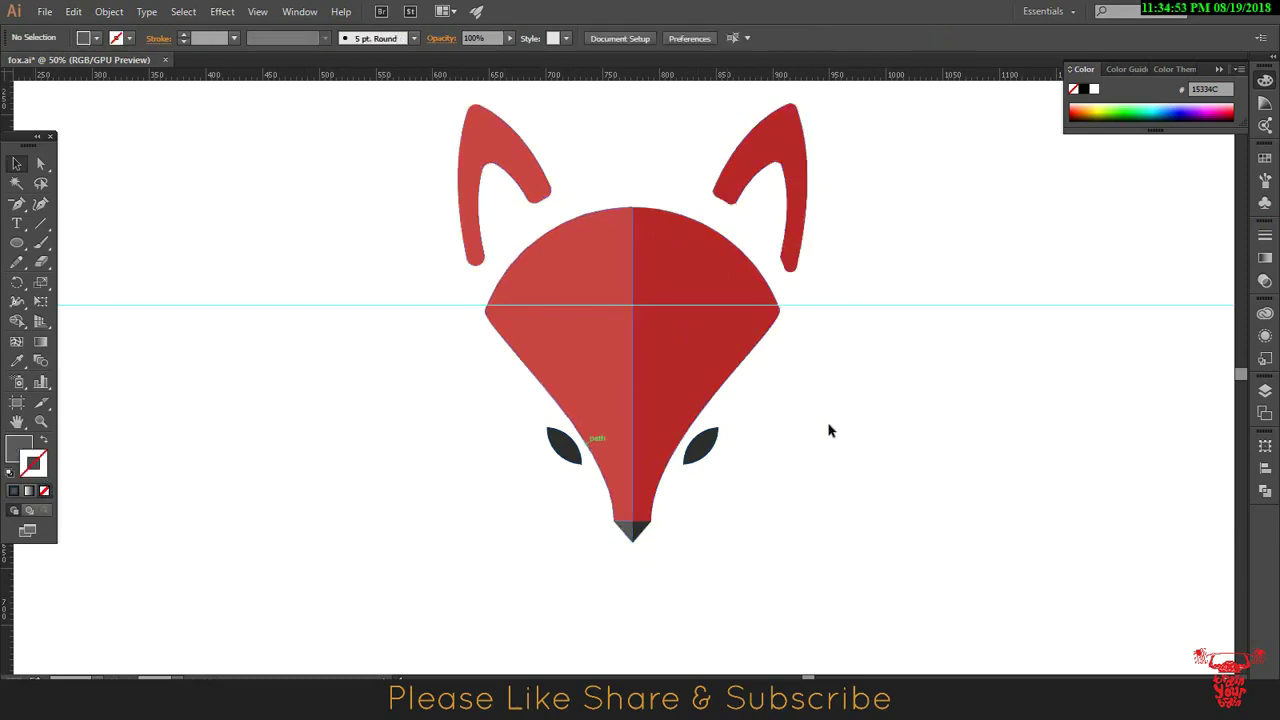
{"action": "left_click", "coordinate": [705, 455]}
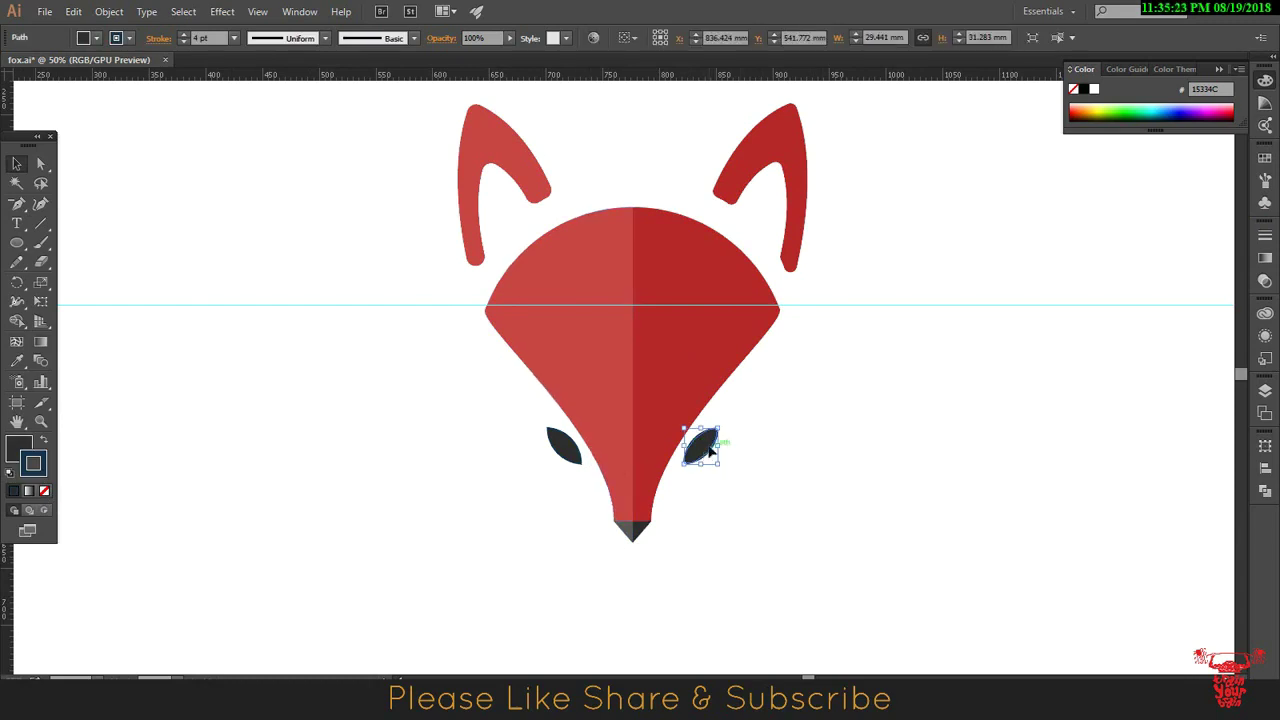
Adjust the right eye's anchor points and place a copy of the eye over the left eye
{"action": "key", "text": "a"}
{"action": "mouse_move", "coordinate": [722, 462]}
{"action": "left_mouse_down"}
{"action": "mouse_move", "coordinate": [800, 505]}
{"action": "mouse_move", "coordinate": [745, 429]}
{"action": "left_mouse_up"}
{"action": "left_click", "coordinate": [712, 430]}
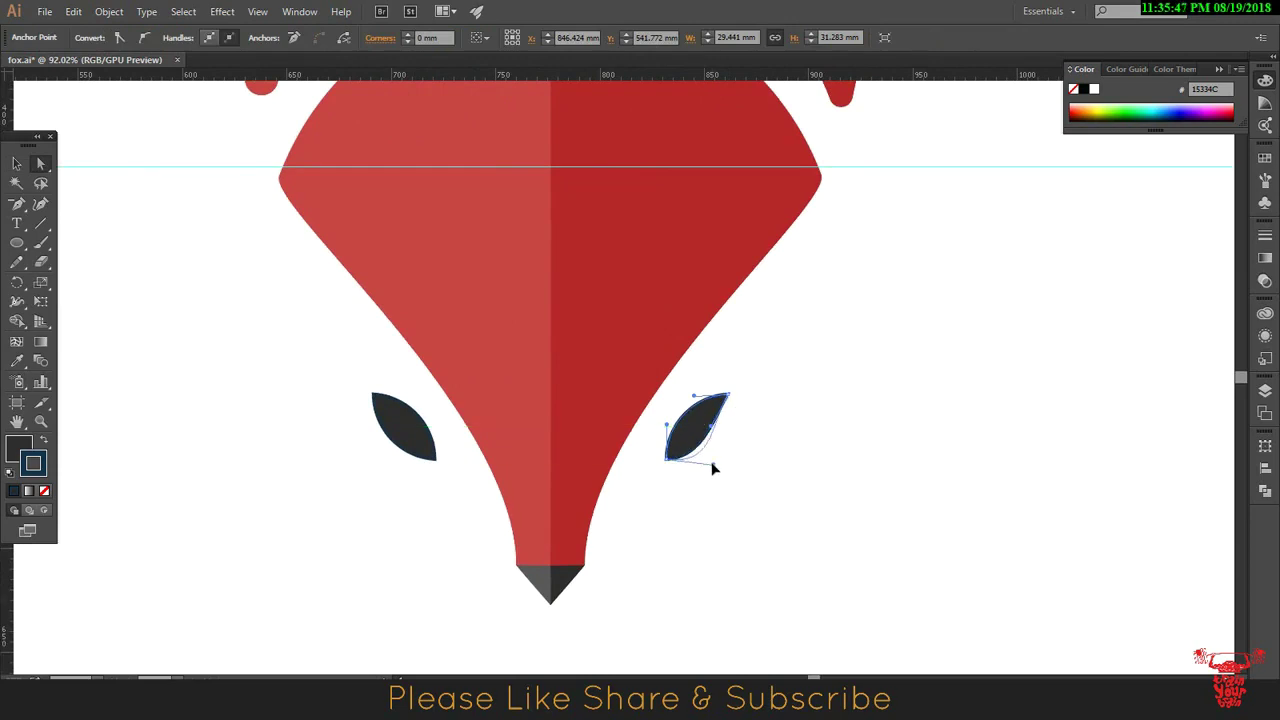
{"action": "left_click", "coordinate": [17, 165]}
{"action": "left_click", "coordinate": [405, 427]}
{"action": "left_click_drag", "start_coordinate": [405, 440], "coordinate": [415, 460]}
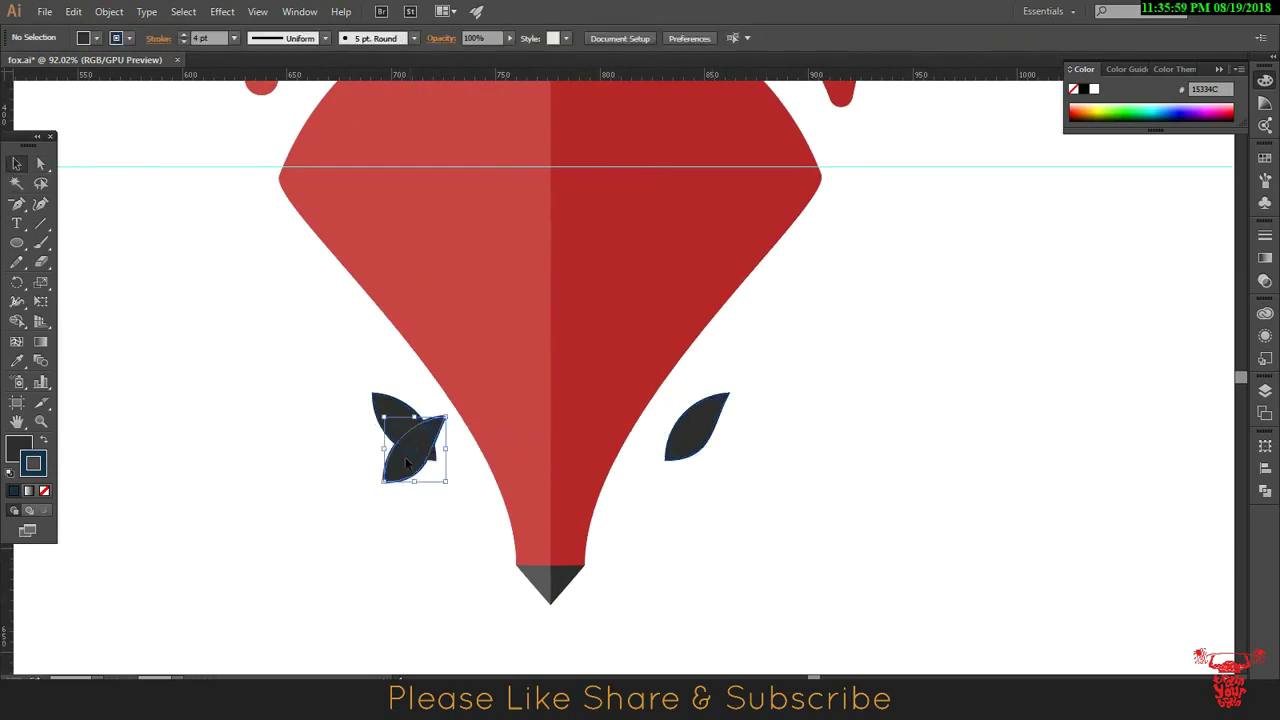
{"action": "right_click", "coordinate": [413, 465]}
{"action": "left_click", "coordinate": [734, 457]}
Reflect the eye copy horizontally so the two eyes mirror each other
{"action": "key", "text": "ctrl+minus"}
{"action": "key", "text": "ctrl+minus"}
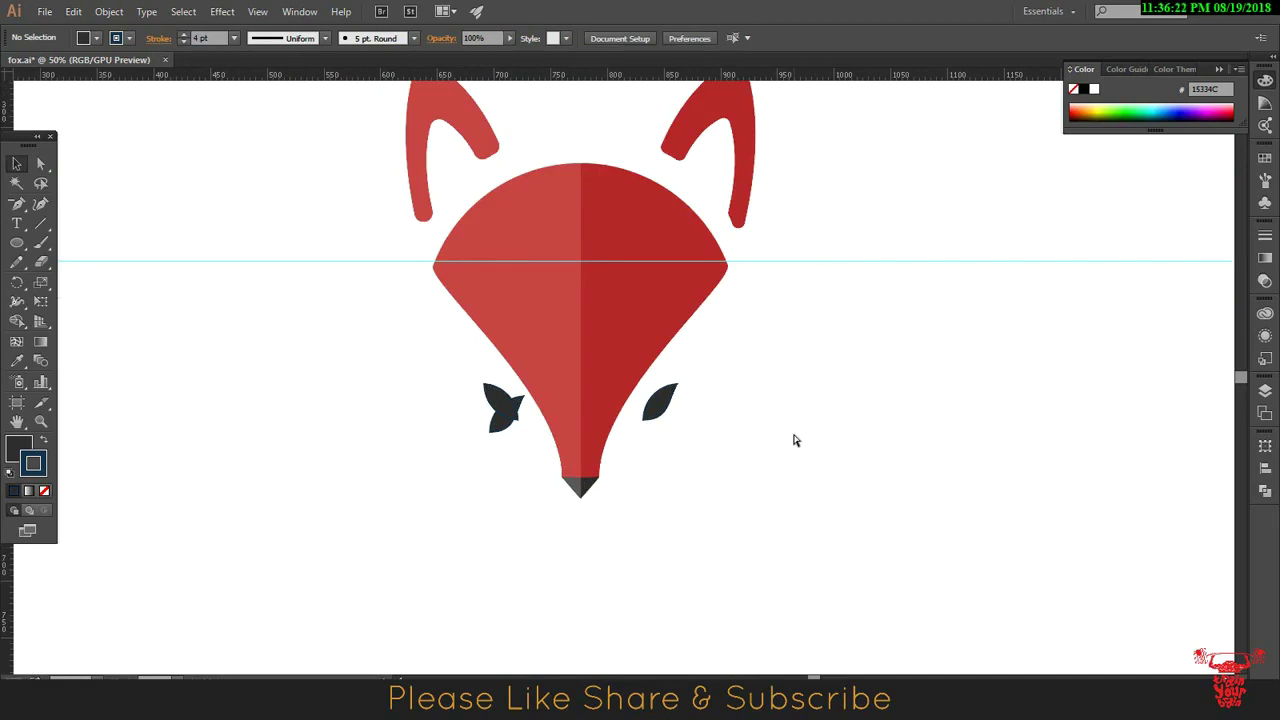
{"action": "right_click", "coordinate": [497, 416]}
{"action": "left_click", "coordinate": [729, 549]}
{"action": "key", "text": "Return"}
{"action": "scroll", "coordinate": [570, 378], "scroll_direction": "up", "scroll_amount": 4}
Undo the stray changes to remove the leftover overlapping eye
{"action": "key", "text": "ctrl+z"}
{"action": "left_click", "coordinate": [891, 371]}
{"action": "key", "text": "ctrl+z"}
{"action": "left_click", "coordinate": [836, 424]}
{"action": "key", "text": "ctrl+z"}
{"action": "left_click", "coordinate": [877, 457]}
Select every part of the fox and move it higher on the artboard
{"action": "key", "text": "ctrl+minus"}
{"action": "key", "text": "ctrl+minus"}
{"action": "key", "text": "ctrl+minus"}
{"action": "key", "text": "ctrl+minus"}
{"action": "mouse_move", "coordinate": [391, 197]}
{"action": "left_mouse_down"}
{"action": "mouse_move", "coordinate": [852, 408]}
{"action": "mouse_move", "coordinate": [920, 478]}
{"action": "left_mouse_up"}
{"action": "left_click_drag", "start_coordinate": [631, 398], "coordinate": [628, 306]}
{"action": "left_click", "coordinate": [865, 373]}
{"action": "mouse_move", "coordinate": [707, 387]}
{"action": "left_mouse_down"}
{"action": "mouse_move", "coordinate": [757, 446]}
{"action": "mouse_move", "coordinate": [736, 416]}
{"action": "left_mouse_up"}
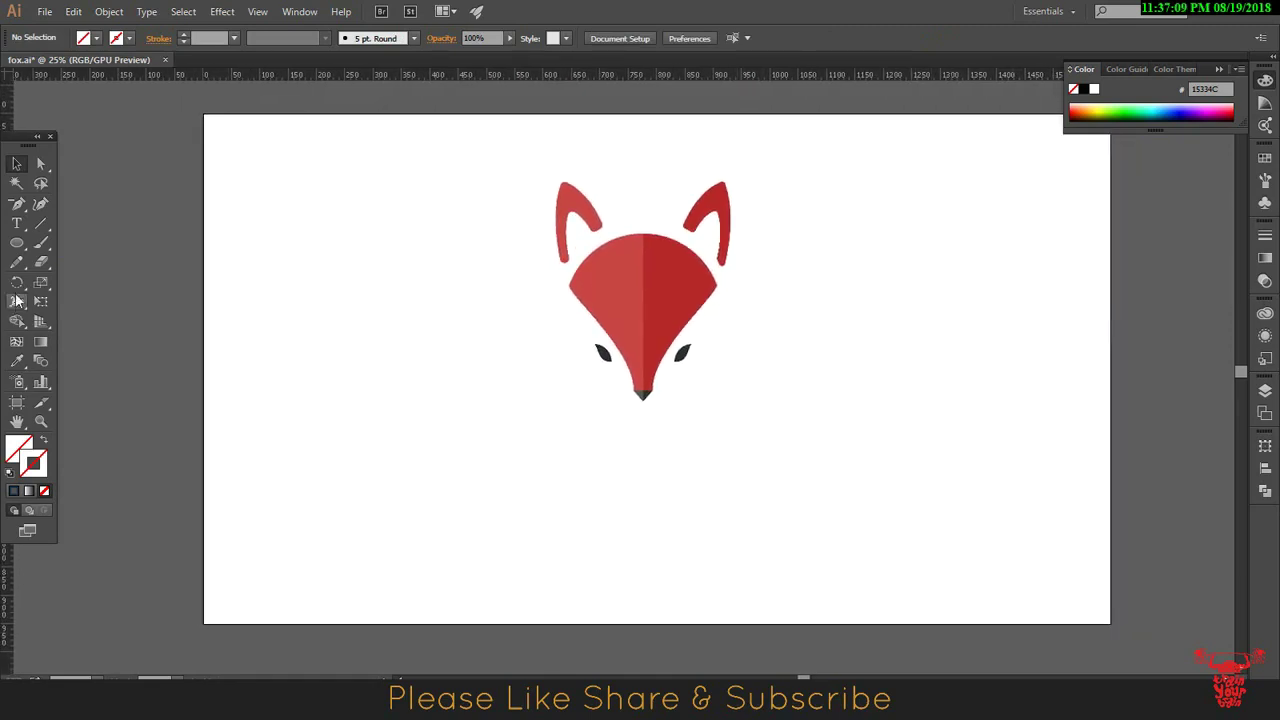
{"action": "left_click", "coordinate": [18, 224]}
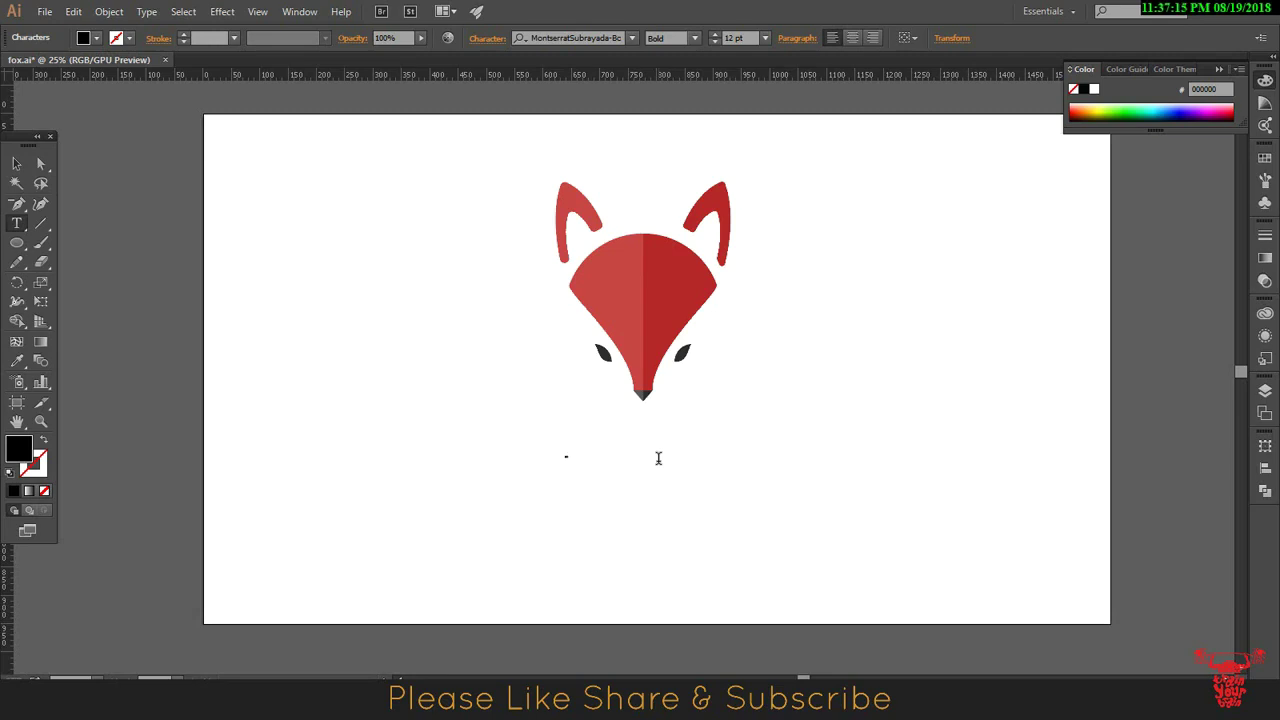
Type the word FOX below the fox head and enlarge it
{"action": "left_click", "coordinate": [567, 456]}
{"action": "type", "text": "FOX"}
{"action": "mouse_move", "coordinate": [651, 520]}
{"action": "left_mouse_down"}
{"action": "mouse_move", "coordinate": [634, 428]}
{"action": "mouse_move", "coordinate": [714, 450]}
{"action": "left_mouse_up"}
{"action": "left_click", "coordinate": [460, 168]}
Select the fox head group and shrink it to sit just above FOX
{"action": "left_click", "coordinate": [640, 300]}
{"action": "left_click_drag", "start_coordinate": [643, 390], "coordinate": [643, 414]}
{"action": "left_click", "coordinate": [645, 398]}
{"action": "mouse_move", "coordinate": [731, 286]}
{"action": "left_mouse_down"}
{"action": "mouse_move", "coordinate": [686, 286]}
{"action": "mouse_move", "coordinate": [643, 353]}
{"action": "left_mouse_up"}
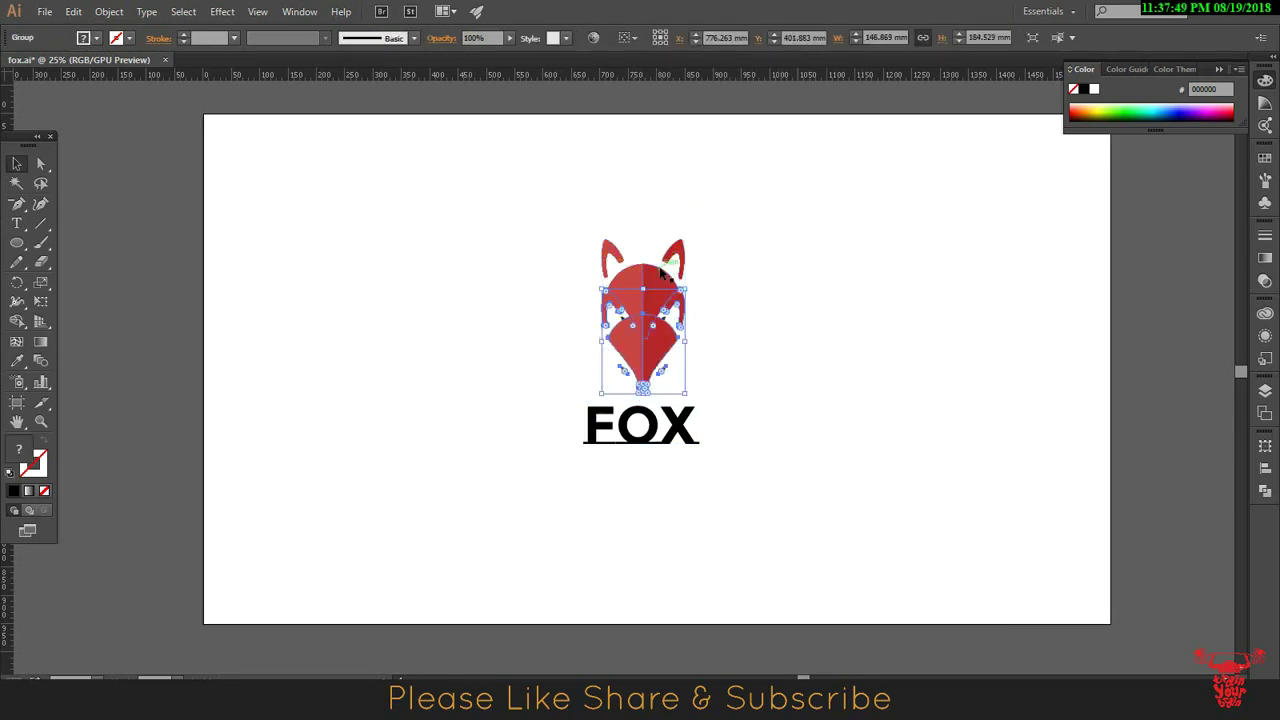
{"action": "left_click", "coordinate": [806, 421]}
{"action": "scroll", "coordinate": [806, 421], "scroll_direction": "up", "scroll_amount": 3}
Set FOX in a bold sans font and move the fox head left and down
{"action": "left_click", "coordinate": [843, 434]}
{"action": "left_click", "coordinate": [585, 37]}
{"action": "scroll", "coordinate": [585, 37], "scroll_direction": "down", "scroll_amount": 1}
{"action": "left_click", "coordinate": [631, 37]}
{"action": "scroll", "coordinate": [500, 250], "scroll_direction": "up", "scroll_amount": 5}
{"action": "key", "text": "Return"}
{"action": "mouse_move", "coordinate": [703, 274]}
{"action": "left_mouse_down"}
{"action": "mouse_move", "coordinate": [684, 285]}
{"action": "mouse_move", "coordinate": [201, 289]}
{"action": "left_mouse_up"}
{"action": "key", "text": "ctrl+a"}
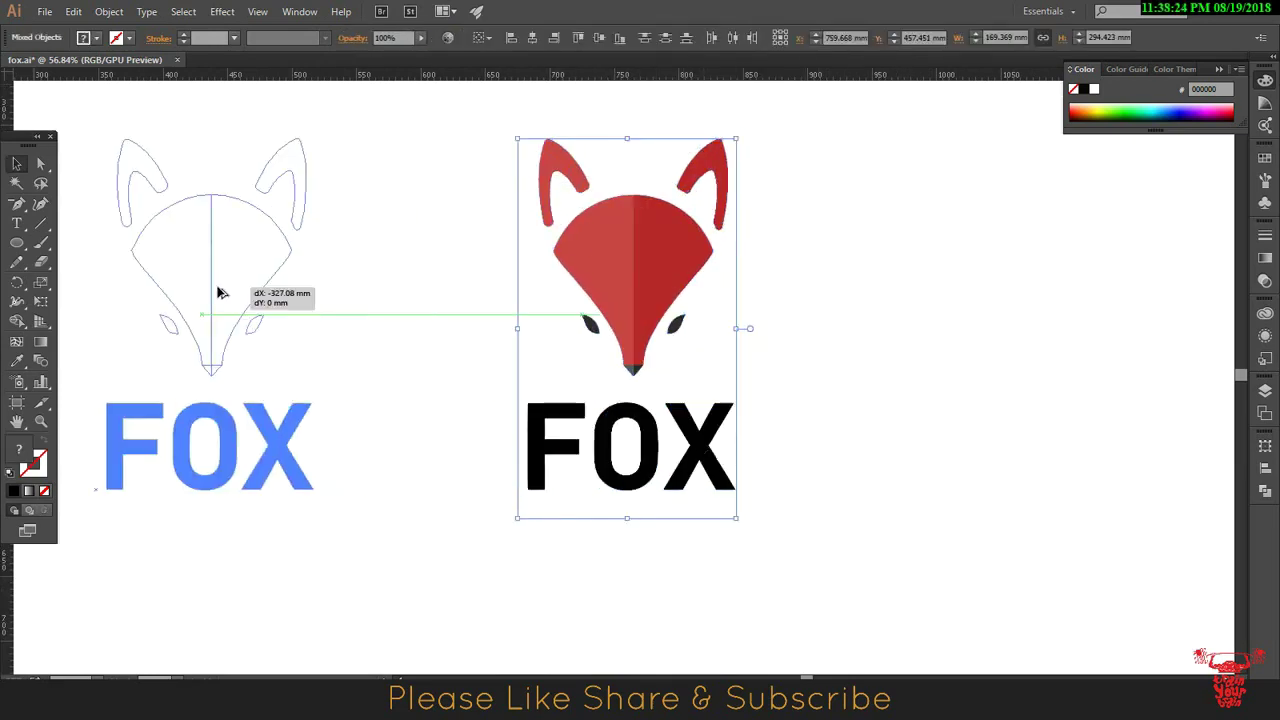
{"action": "left_click", "coordinate": [432, 380]}
Switch FOX to a thinner font and move it beside the fox head
{"action": "left_click", "coordinate": [620, 445]}
{"action": "scroll", "coordinate": [566, 40], "scroll_direction": "down", "scroll_amount": 1}
{"action": "scroll", "coordinate": [566, 40], "scroll_direction": "down", "scroll_amount": 1}
{"action": "left_click_drag", "start_coordinate": [640, 457], "coordinate": [866, 314]}
{"action": "left_click_drag", "start_coordinate": [940, 393], "coordinate": [627, 401]}
Position the head and align FOX to its right, level with the chin
{"action": "left_click_drag", "start_coordinate": [580, 294], "coordinate": [740, 408]}
{"action": "left_click_drag", "start_coordinate": [510, 375], "coordinate": [495, 380]}
{"action": "left_click_drag", "start_coordinate": [681, 424], "coordinate": [661, 469]}
{"action": "left_click", "coordinate": [863, 400]}
{"action": "left_click_drag", "start_coordinate": [586, 491], "coordinate": [766, 457]}
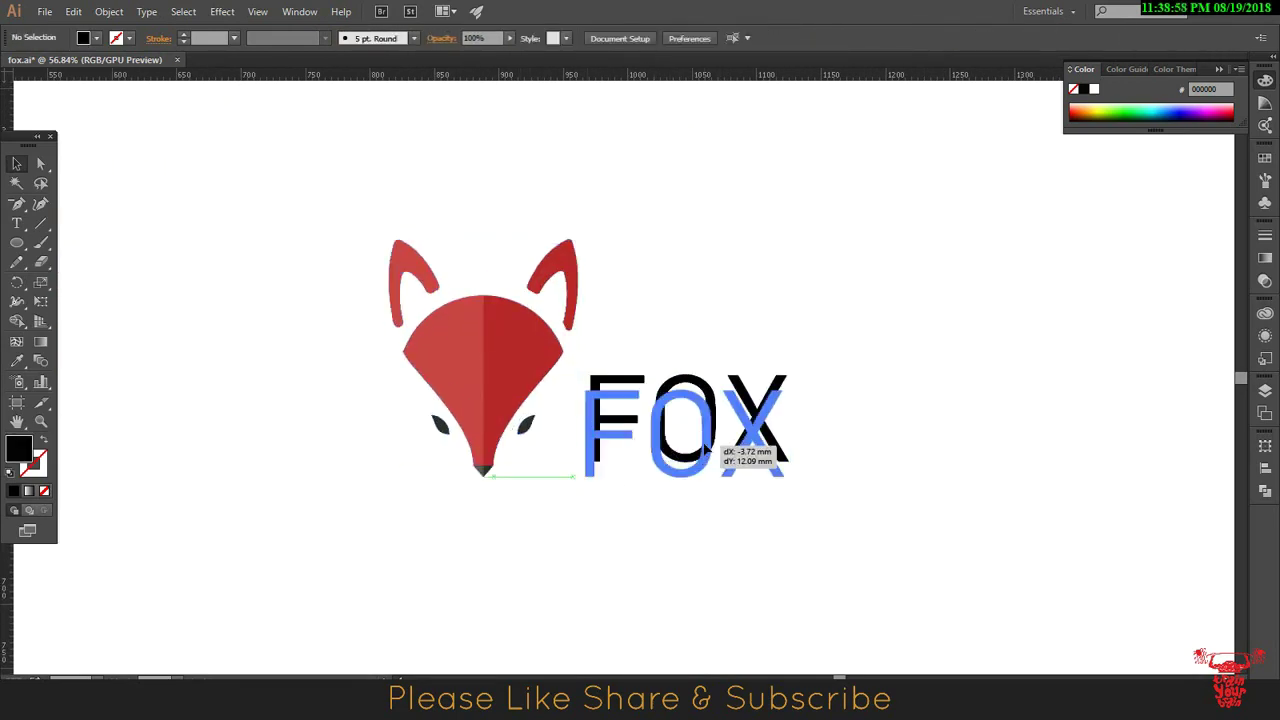
{"action": "left_click", "coordinate": [887, 401]}
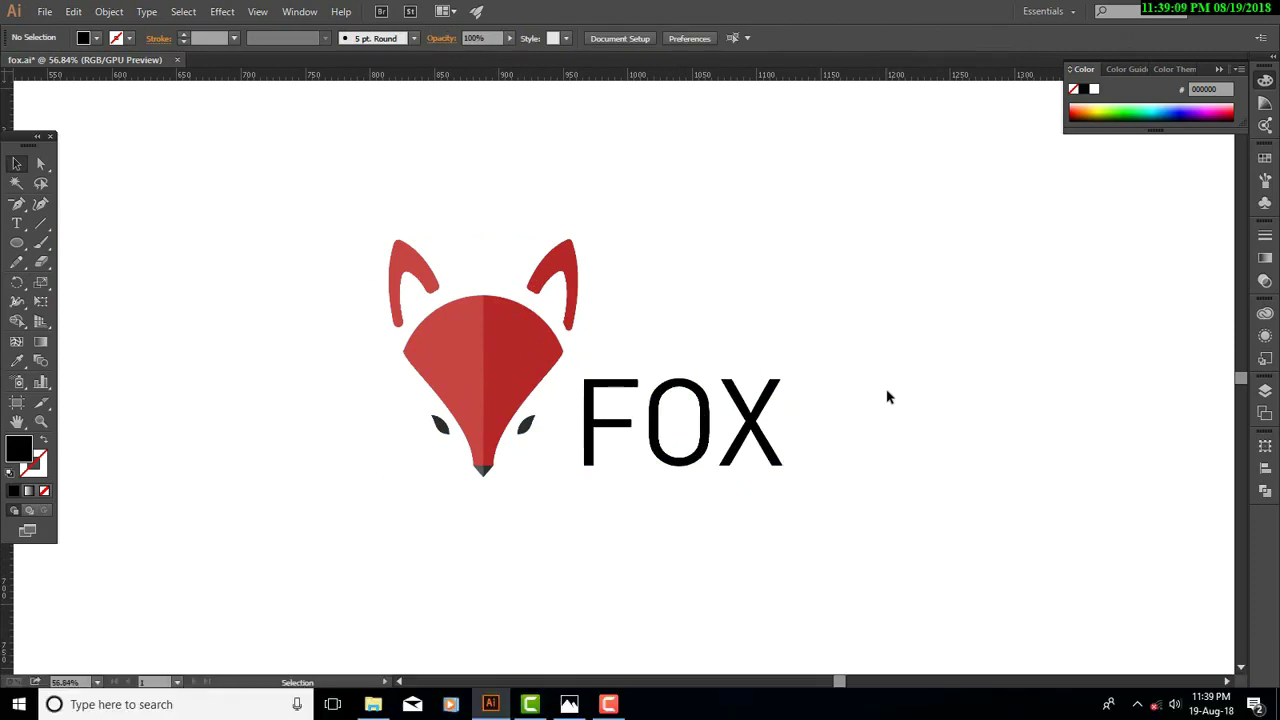